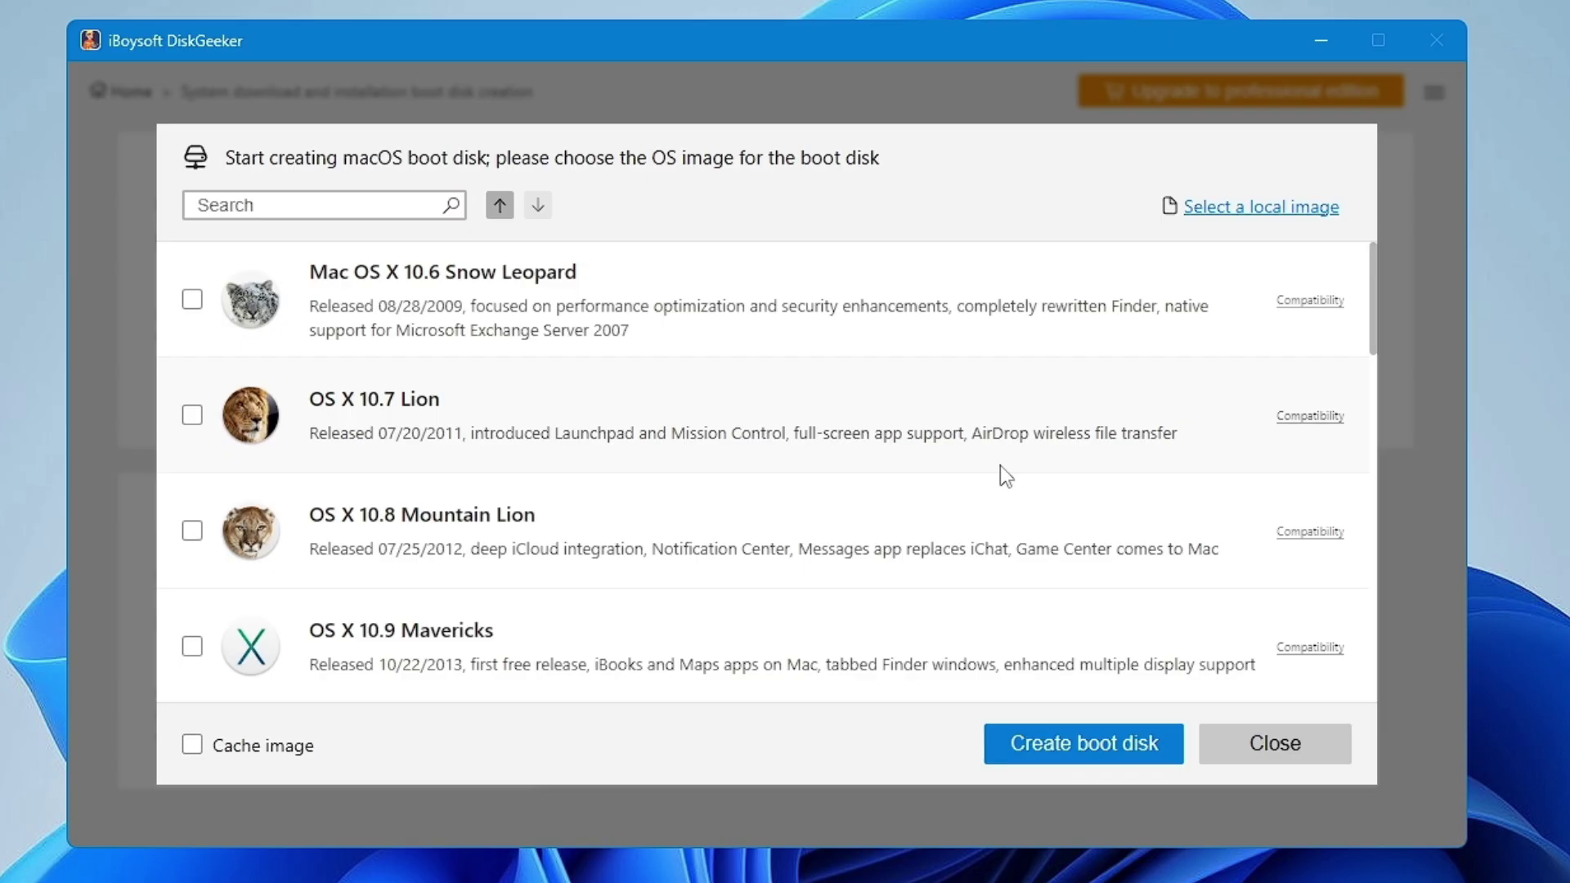
- Scroll the macOS boot disk image list from Snow Leopard down to Big Sur
scroll(960, 474, down, 5)
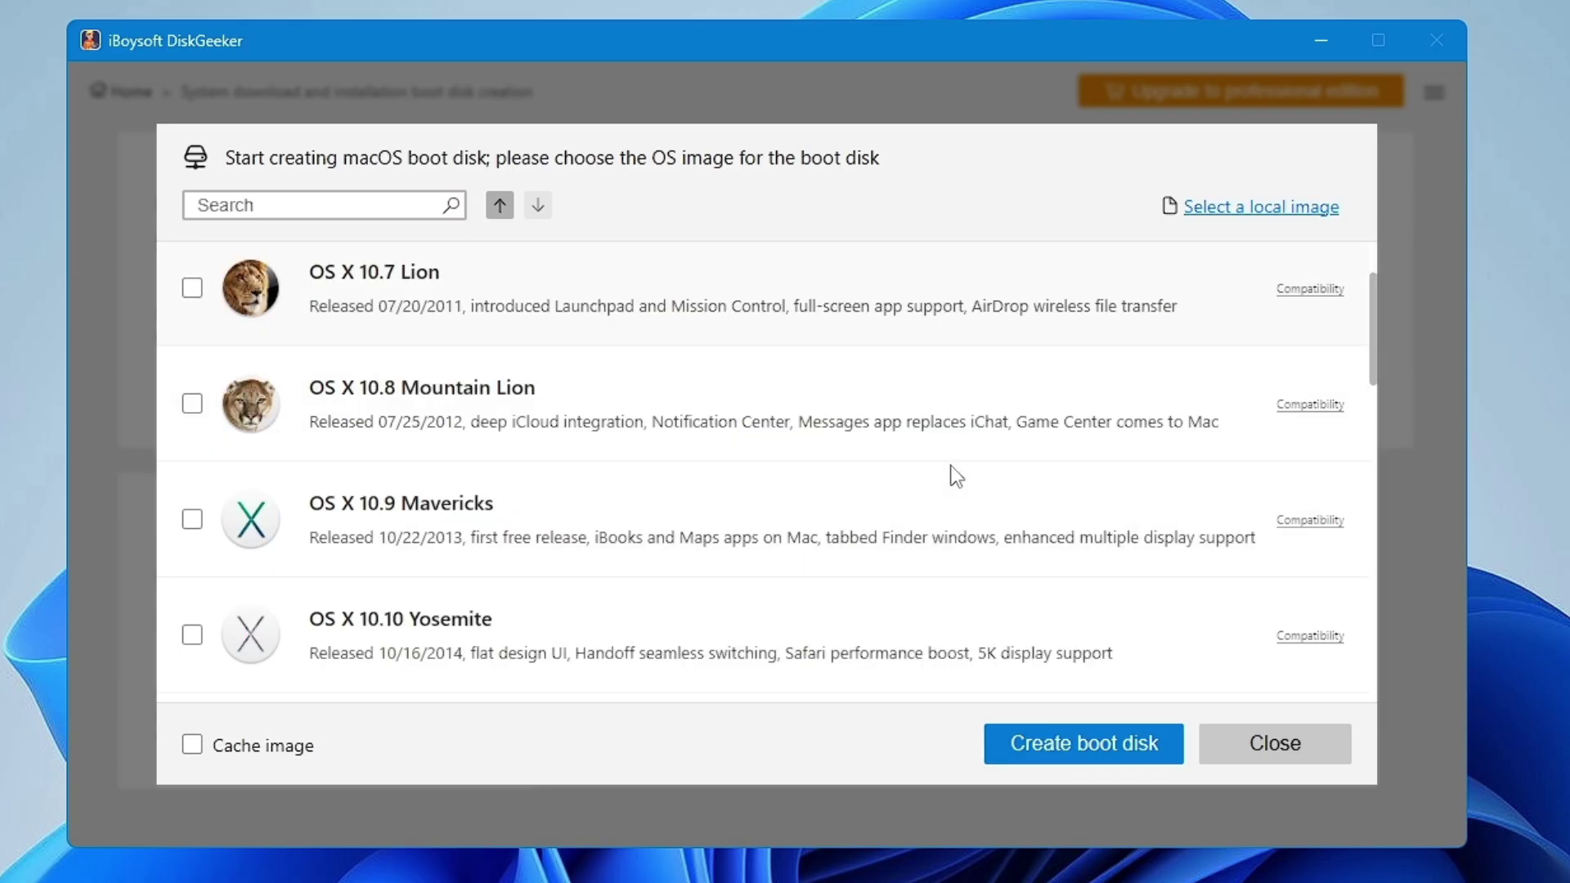
scroll(945, 469, down, 3)
scroll(945, 469, down, 4)
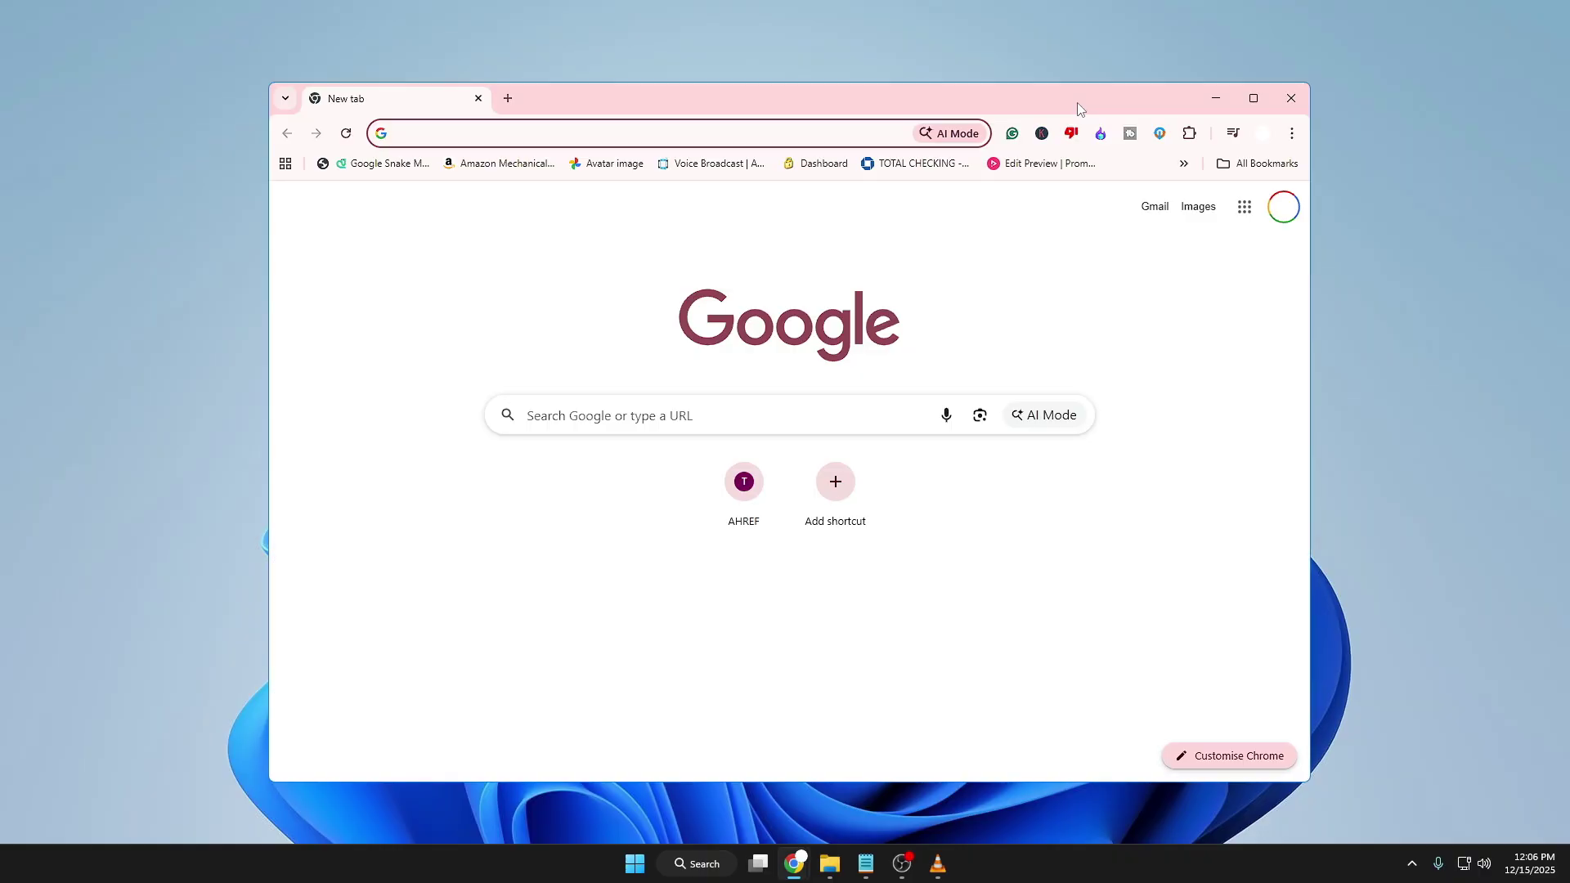
- Search Google for 'iboysoft diskgeeker' and open the iboysoft.com/disk-utility/ product page
text(ib)
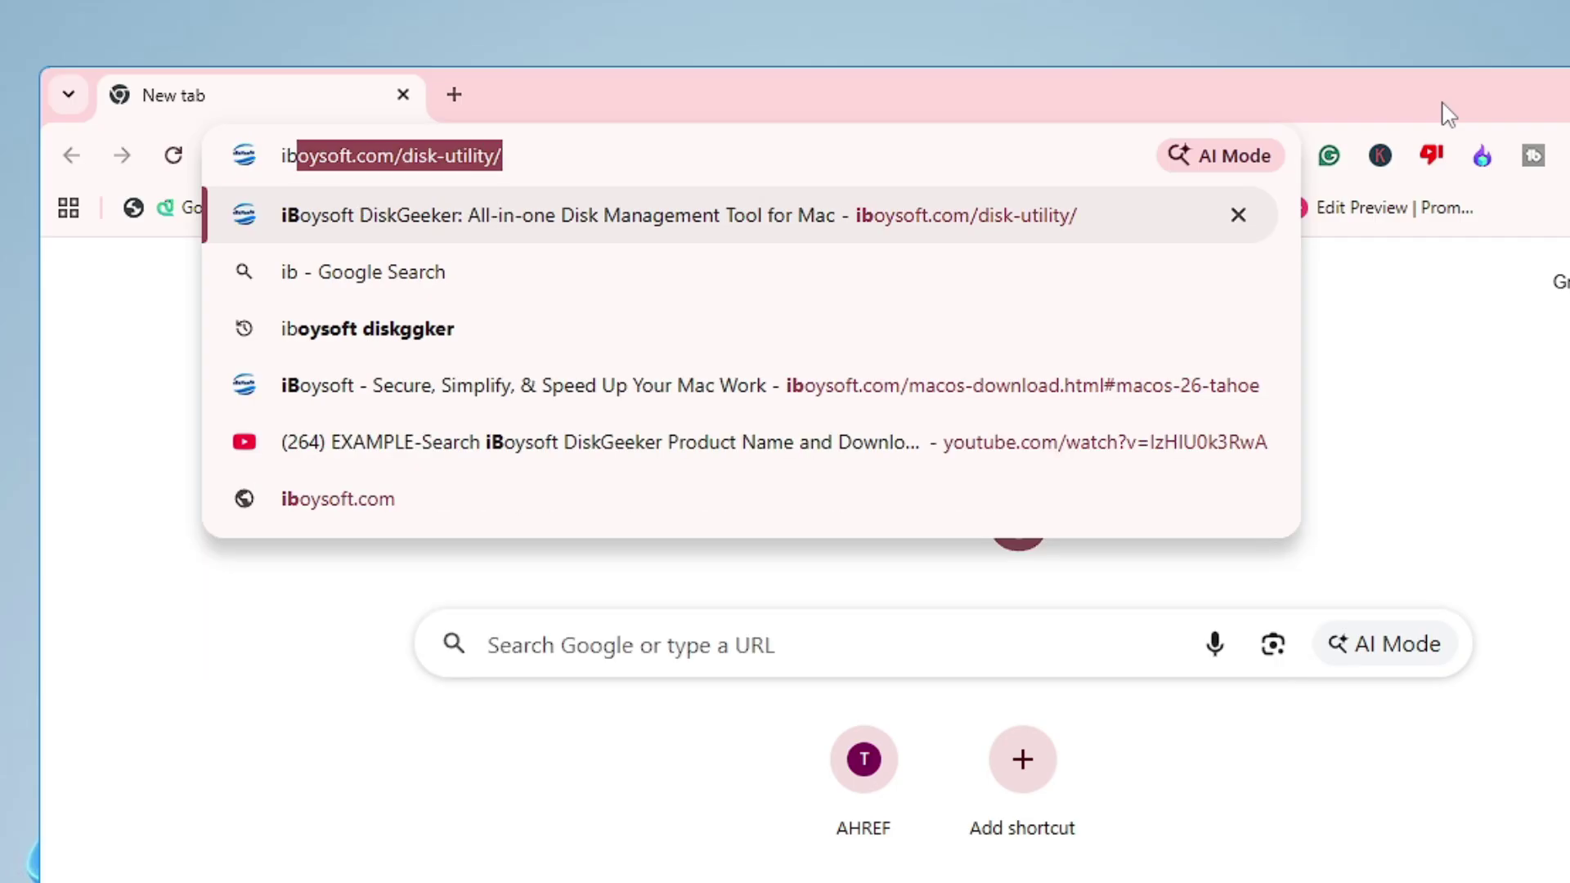
text(oysoft diskgeeker)
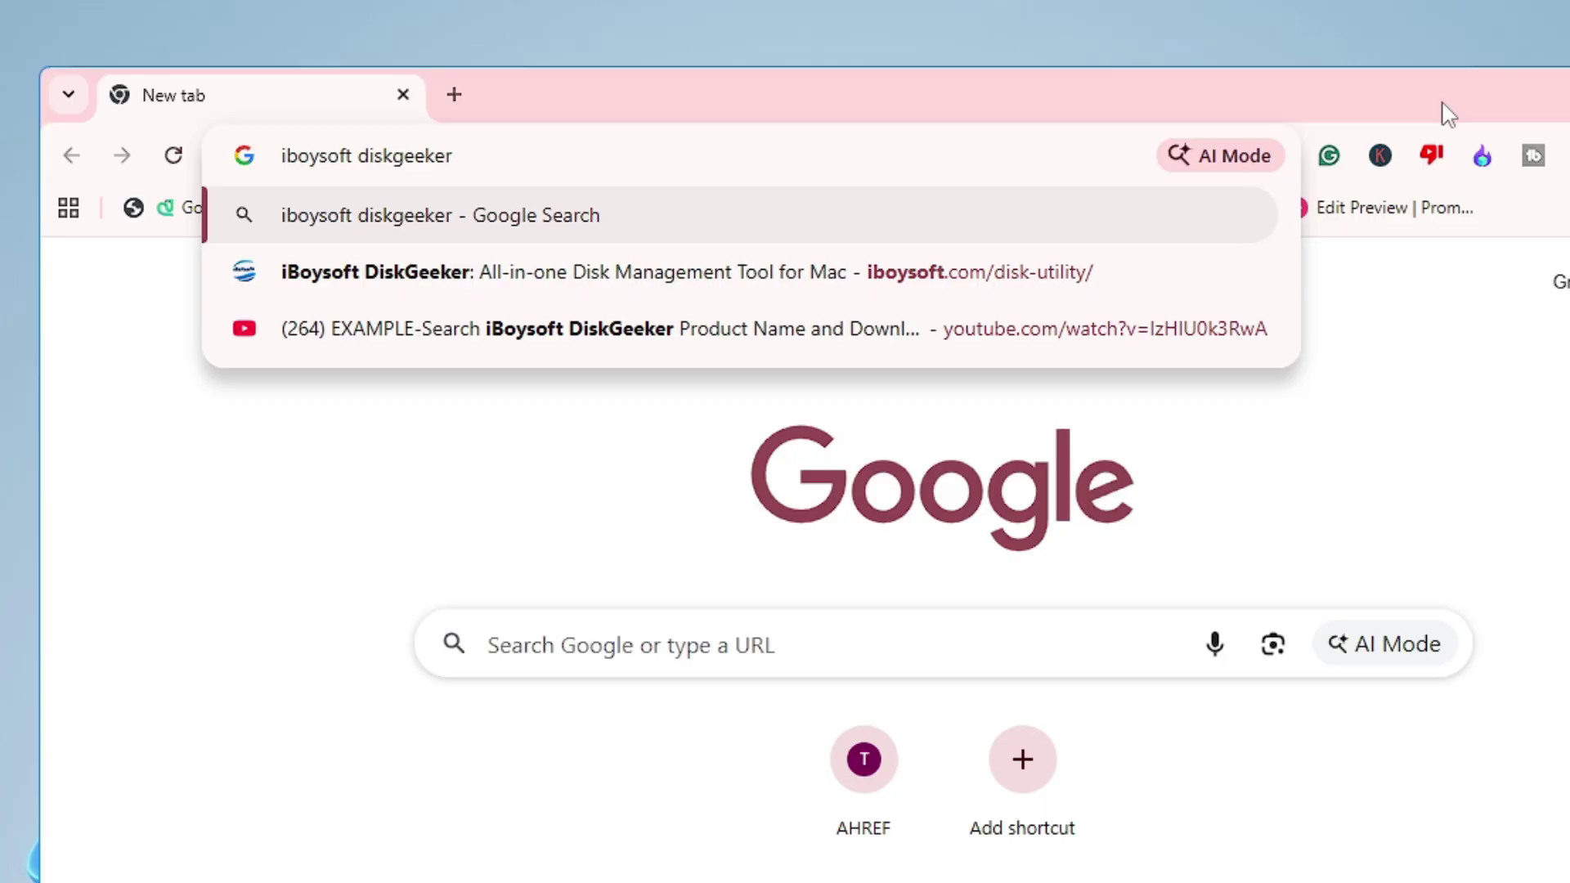
key(Return)
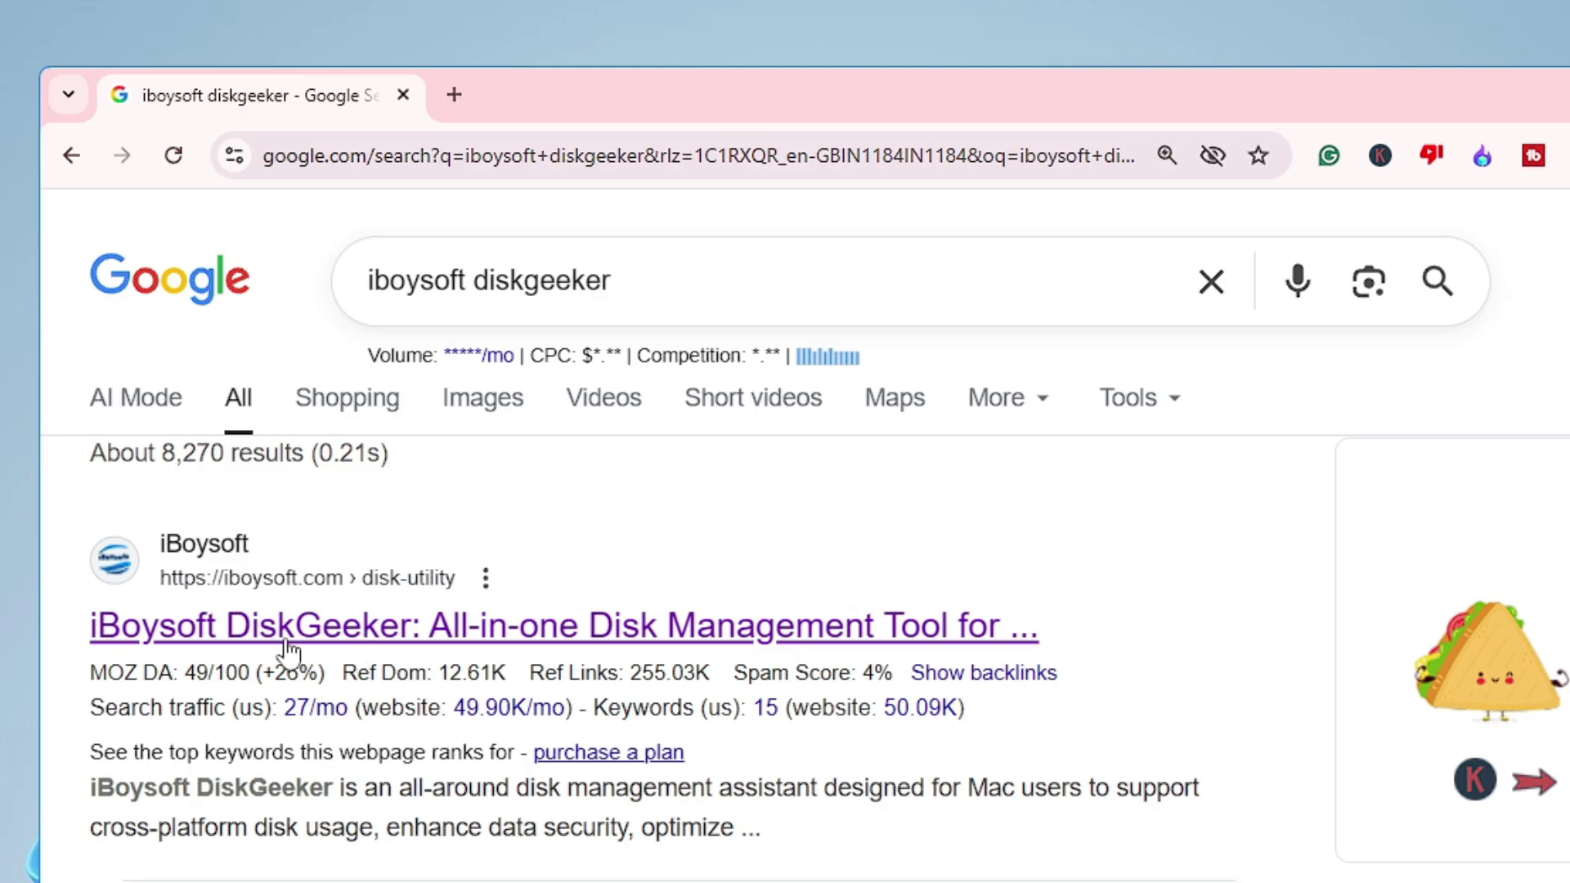
click(839, 631)
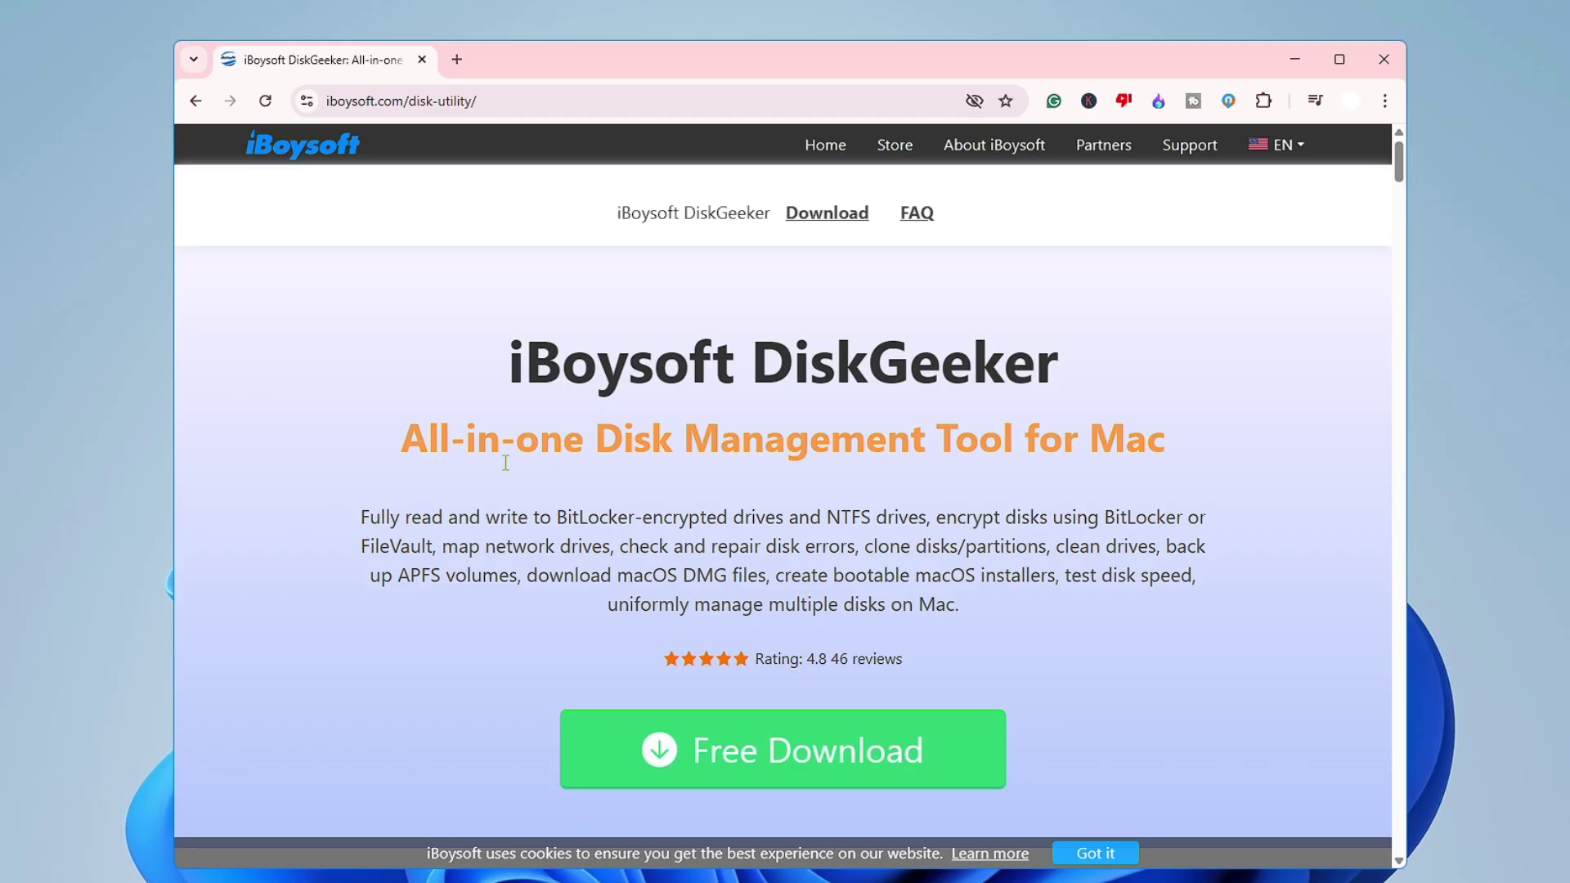
- Scroll the DiskGeeker product page and download the free installer zip
scroll(1068, 451, down, 2)
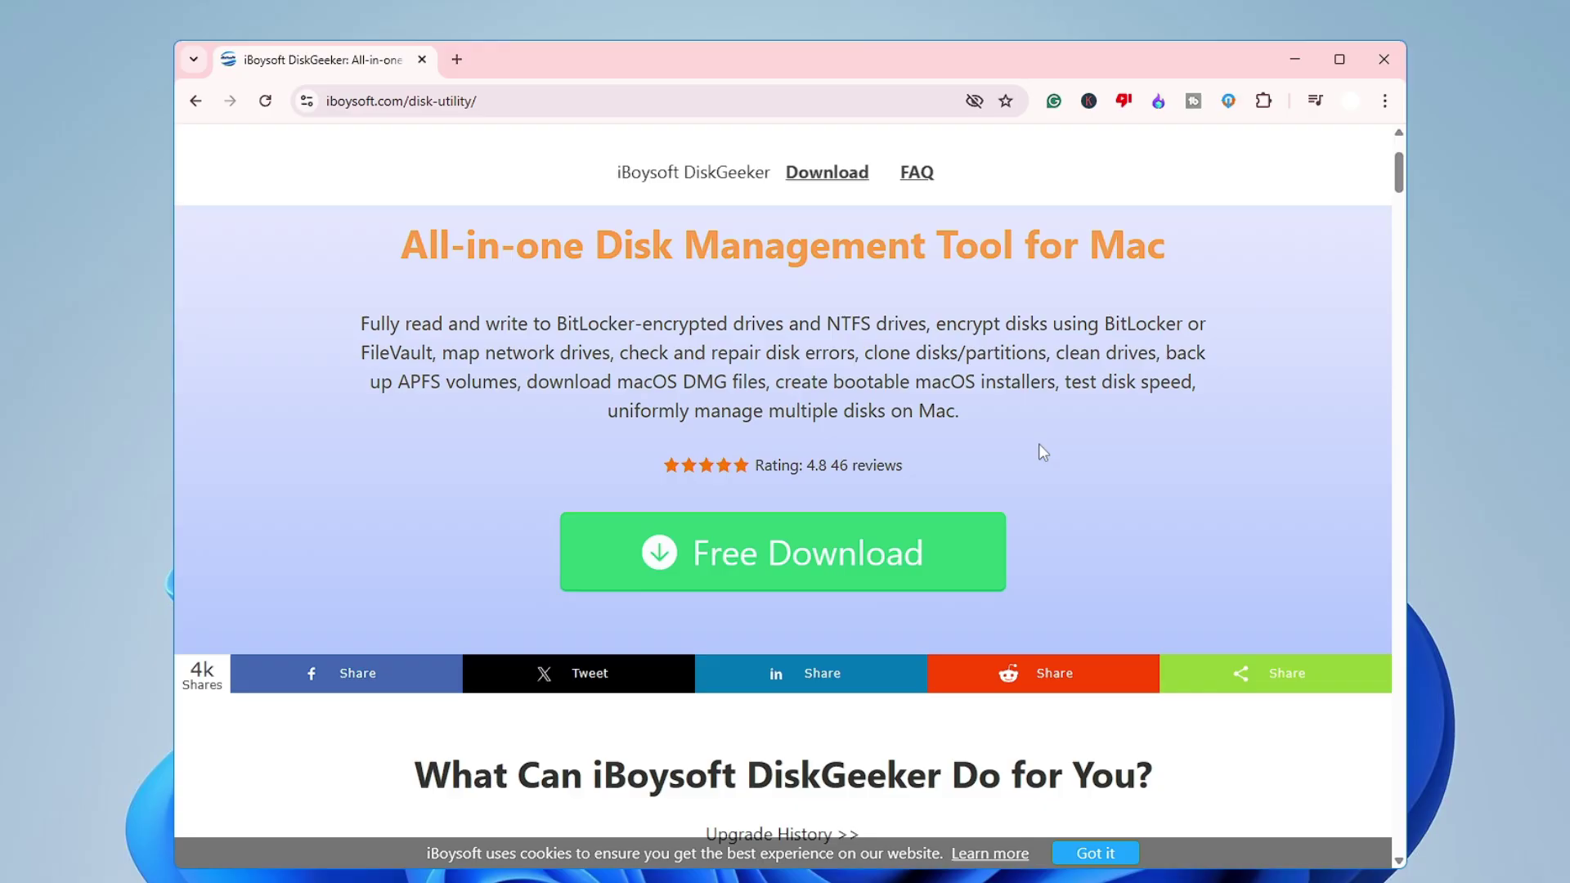
scroll(595, 441, down, 5)
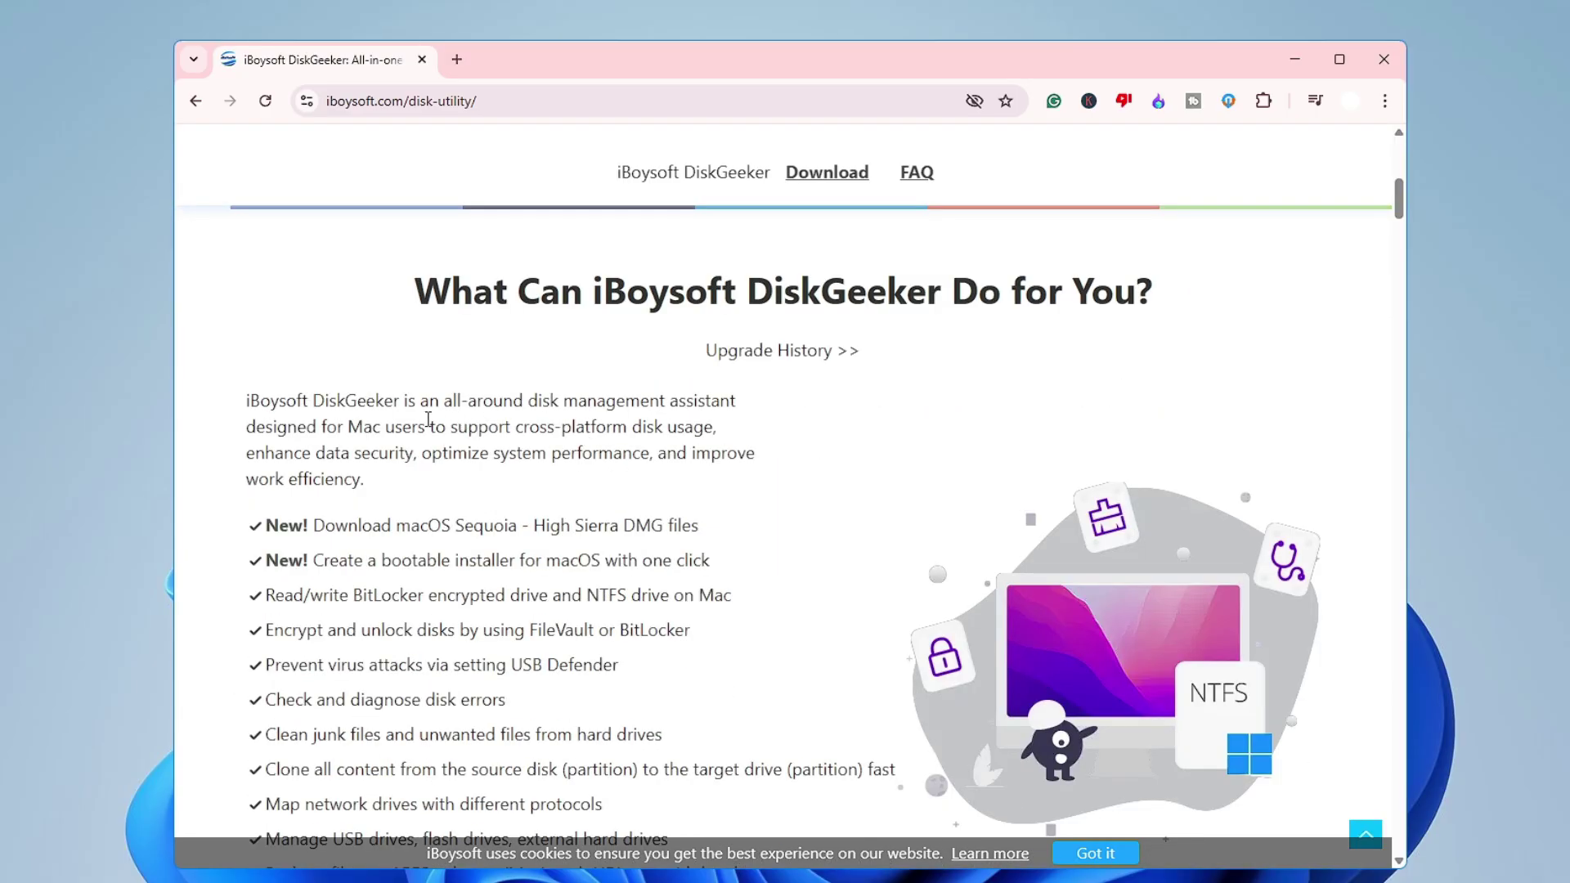
scroll(428, 419, down, 1)
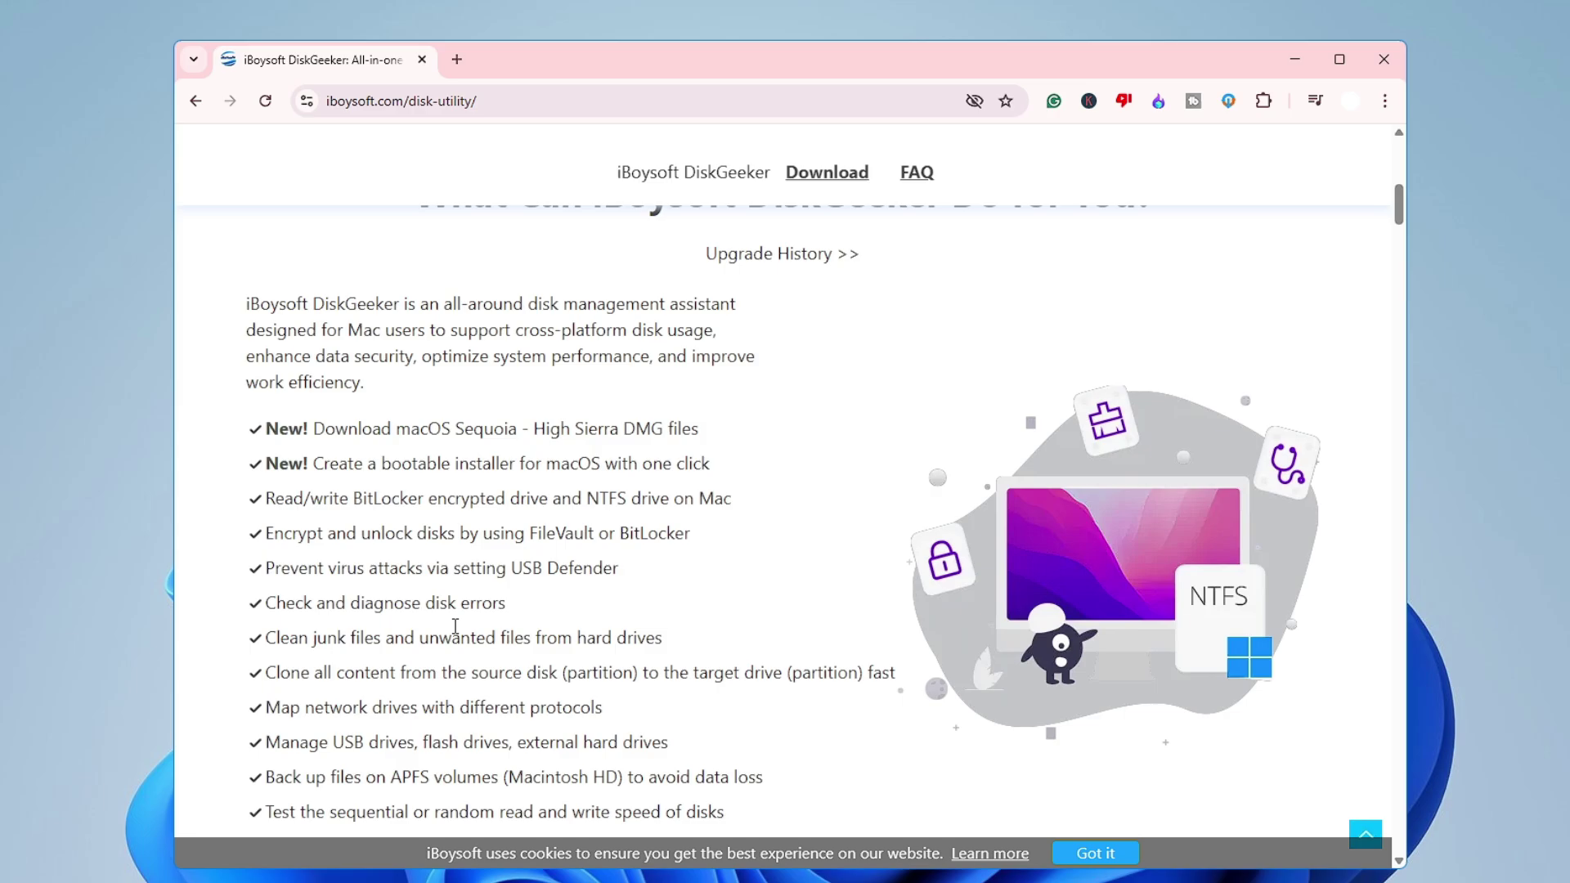
scroll(455, 632, up, 8)
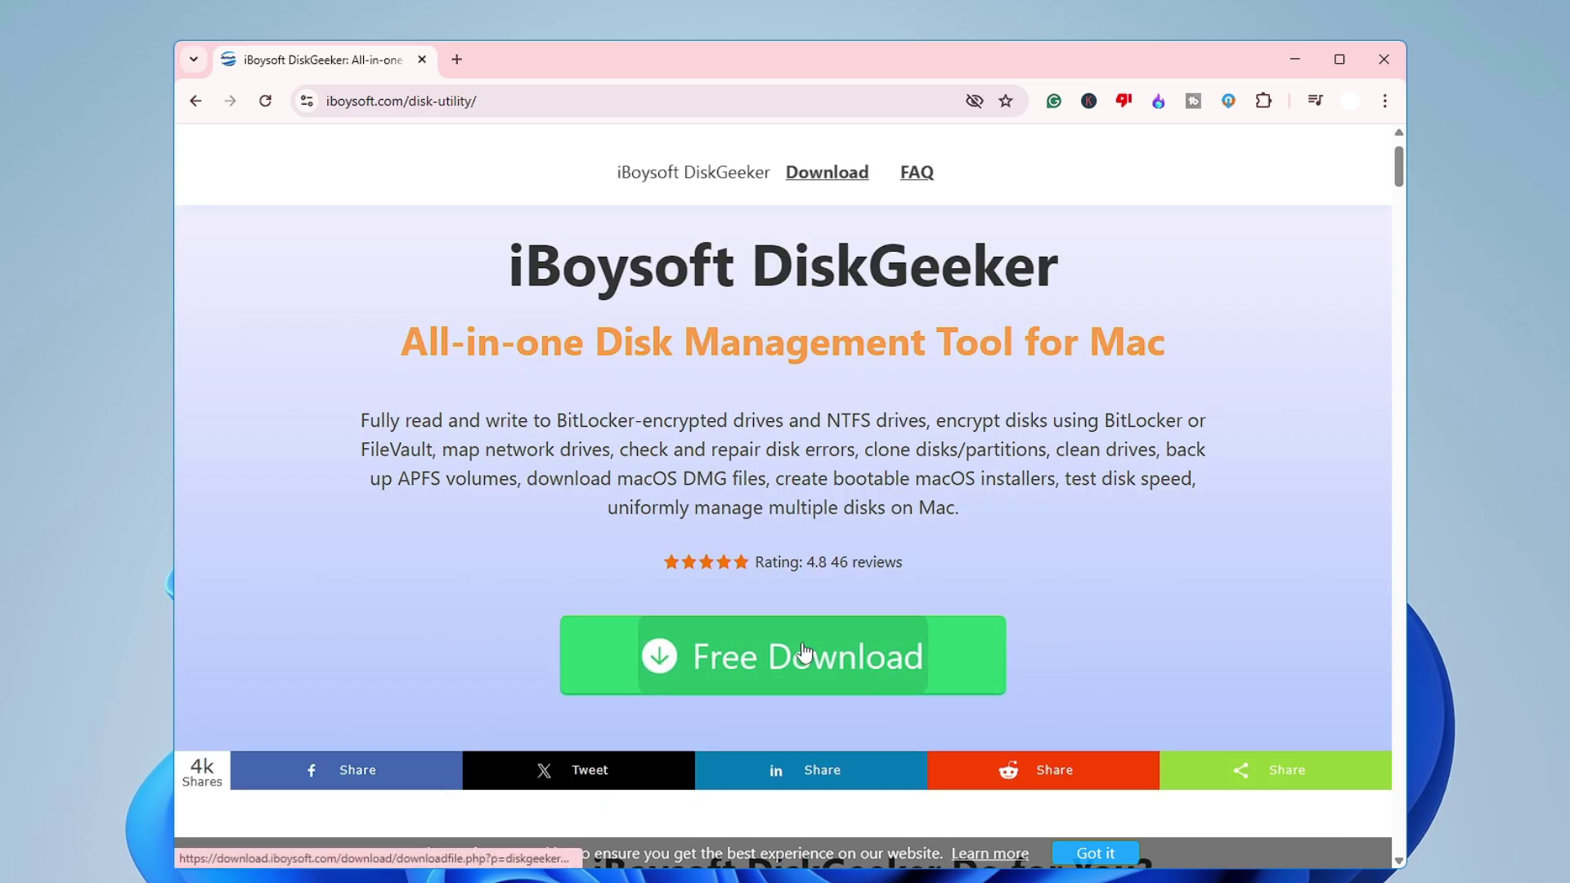
click(908, 654)
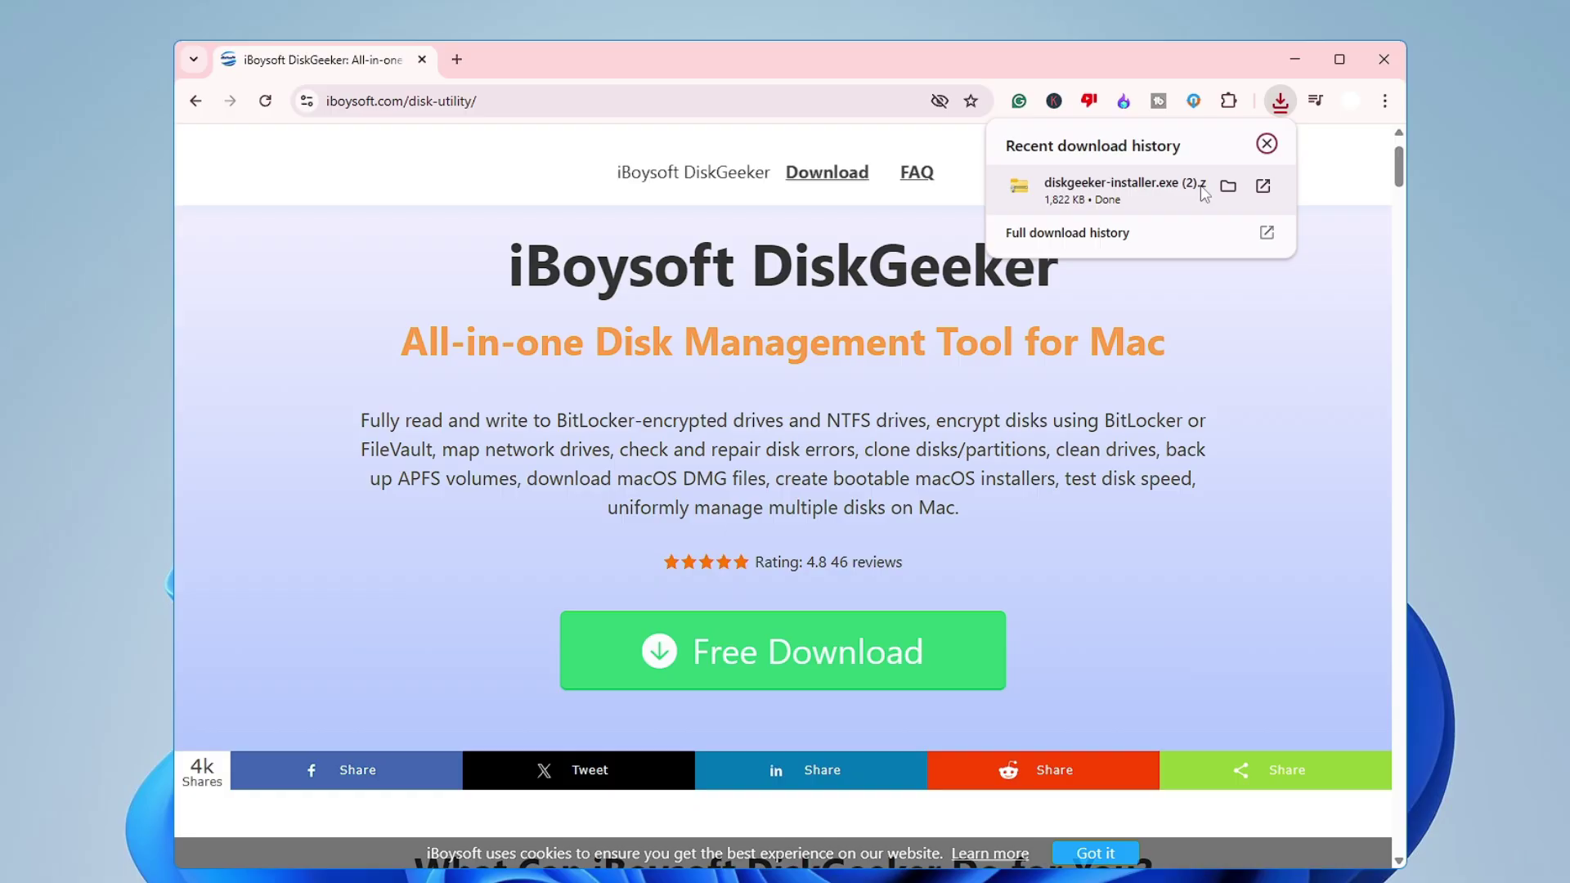
- Extract diskgeeker-installer.exe (1).zip from Downloads into its suggested folder
click(1228, 186)
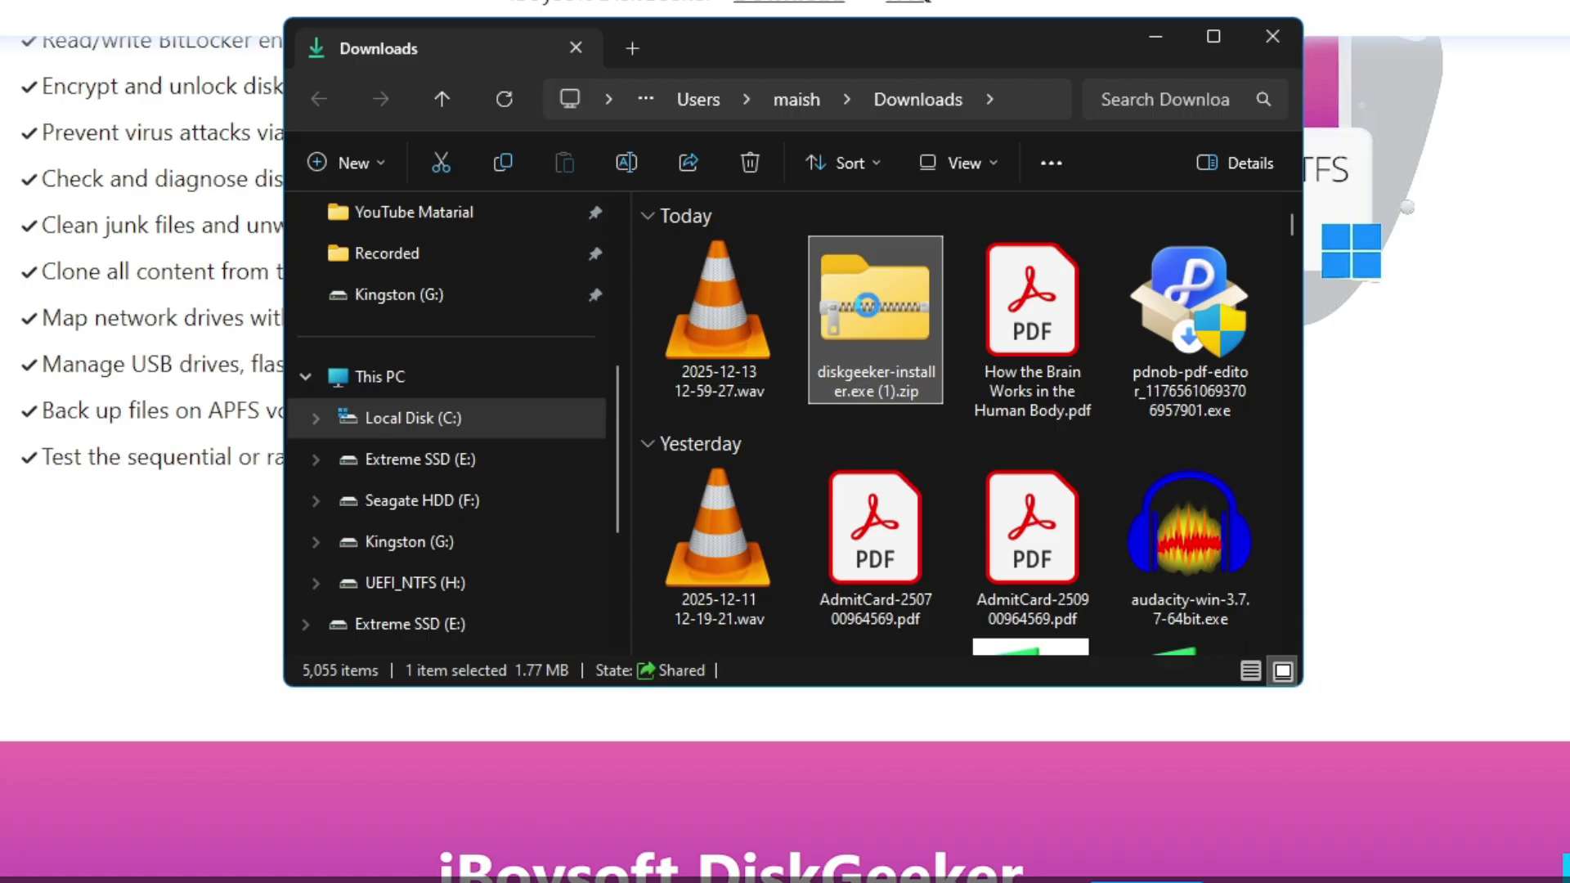
right_click(877, 385)
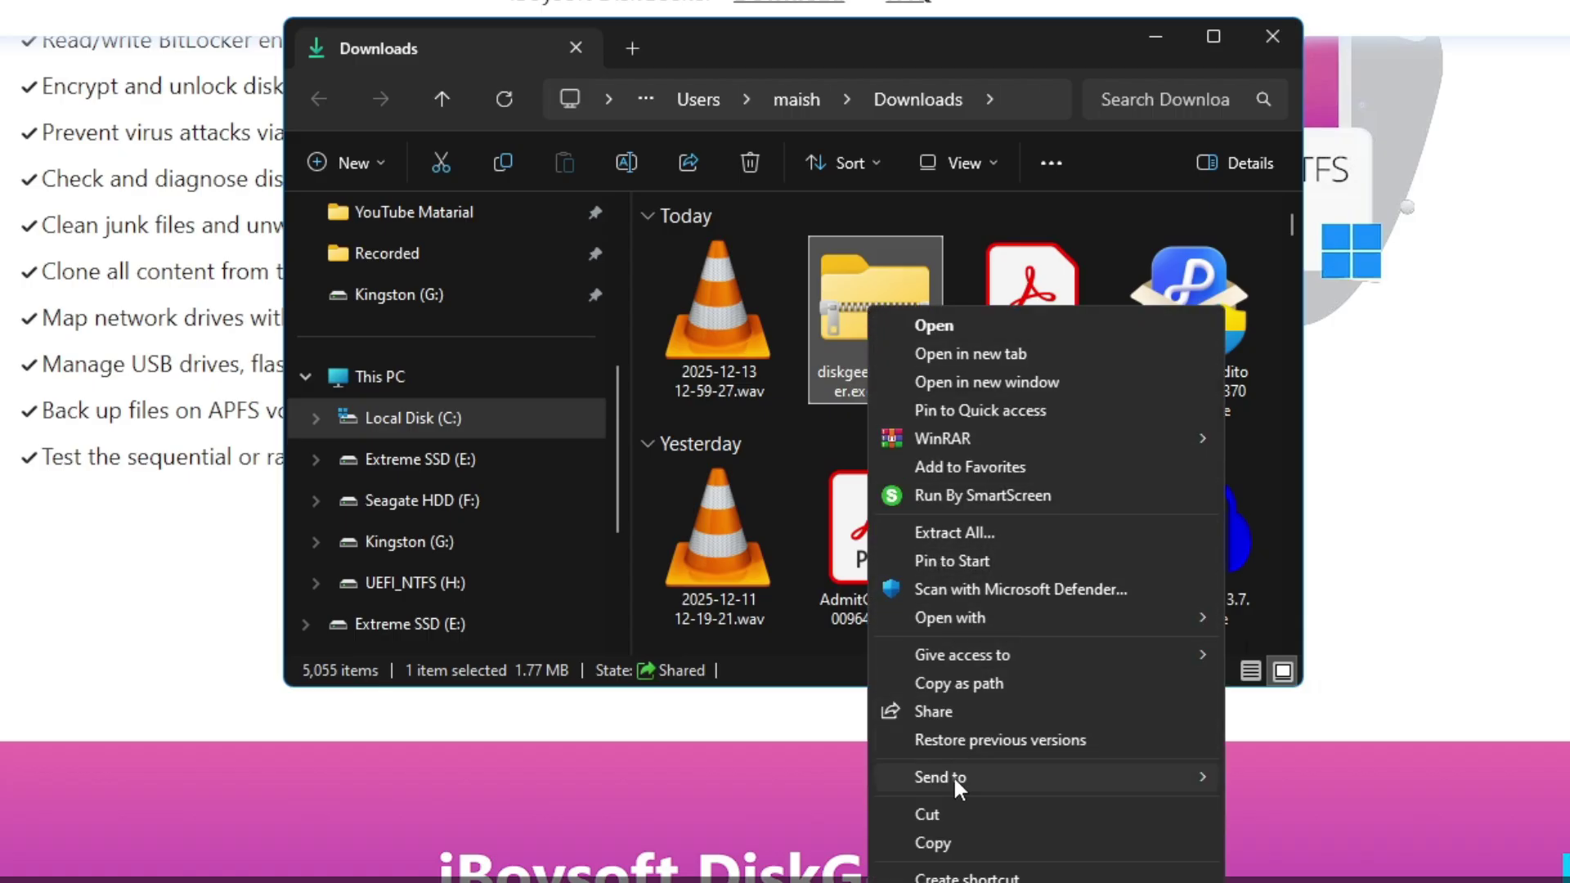
click(977, 531)
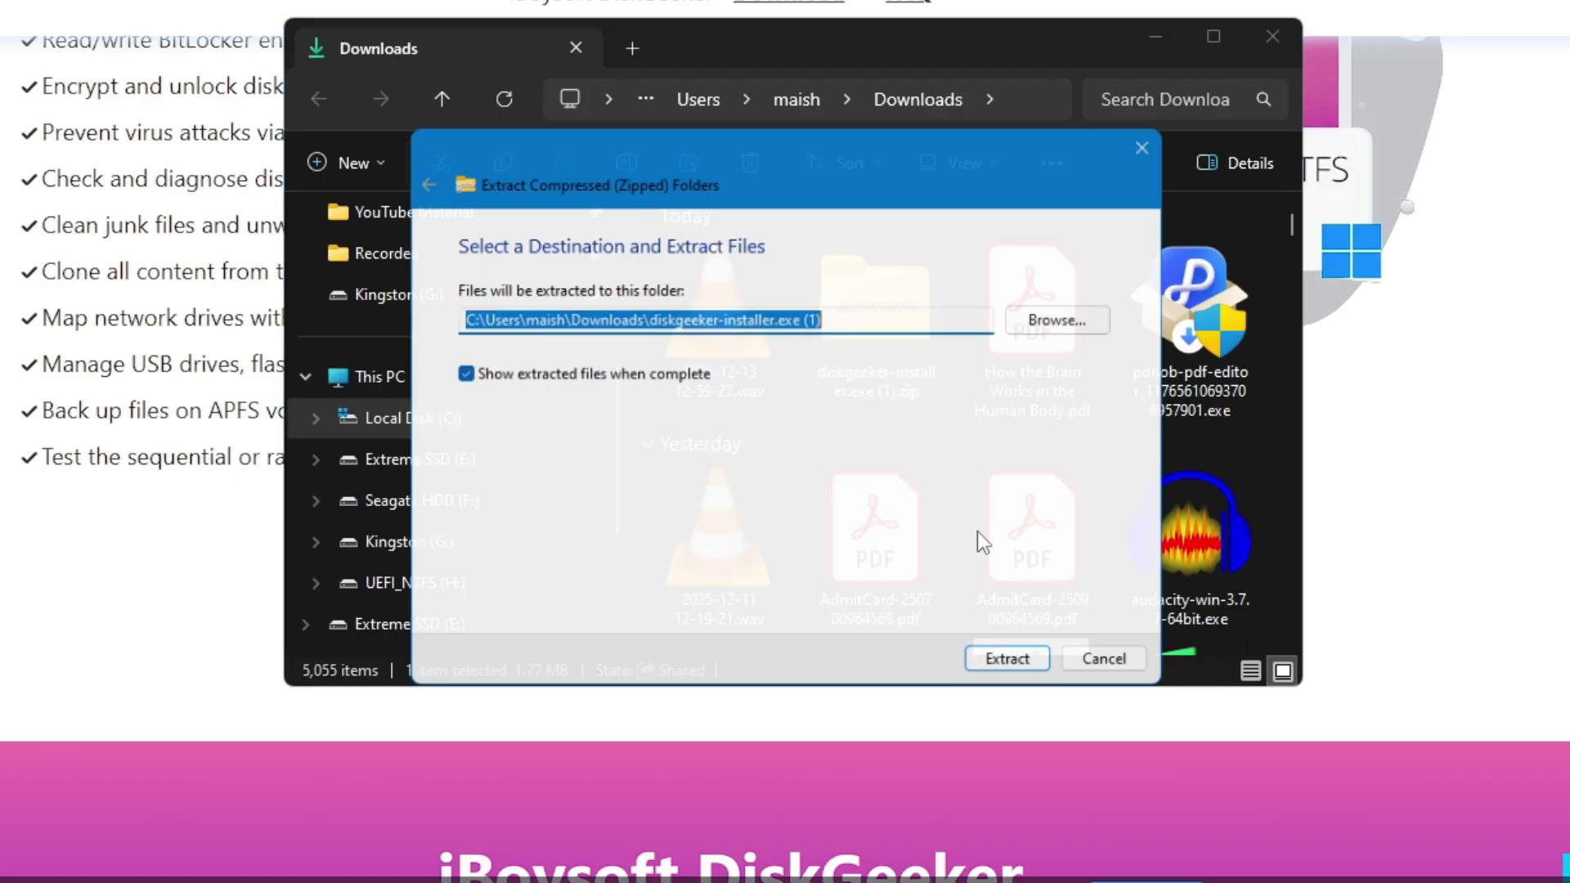
click(1018, 671)
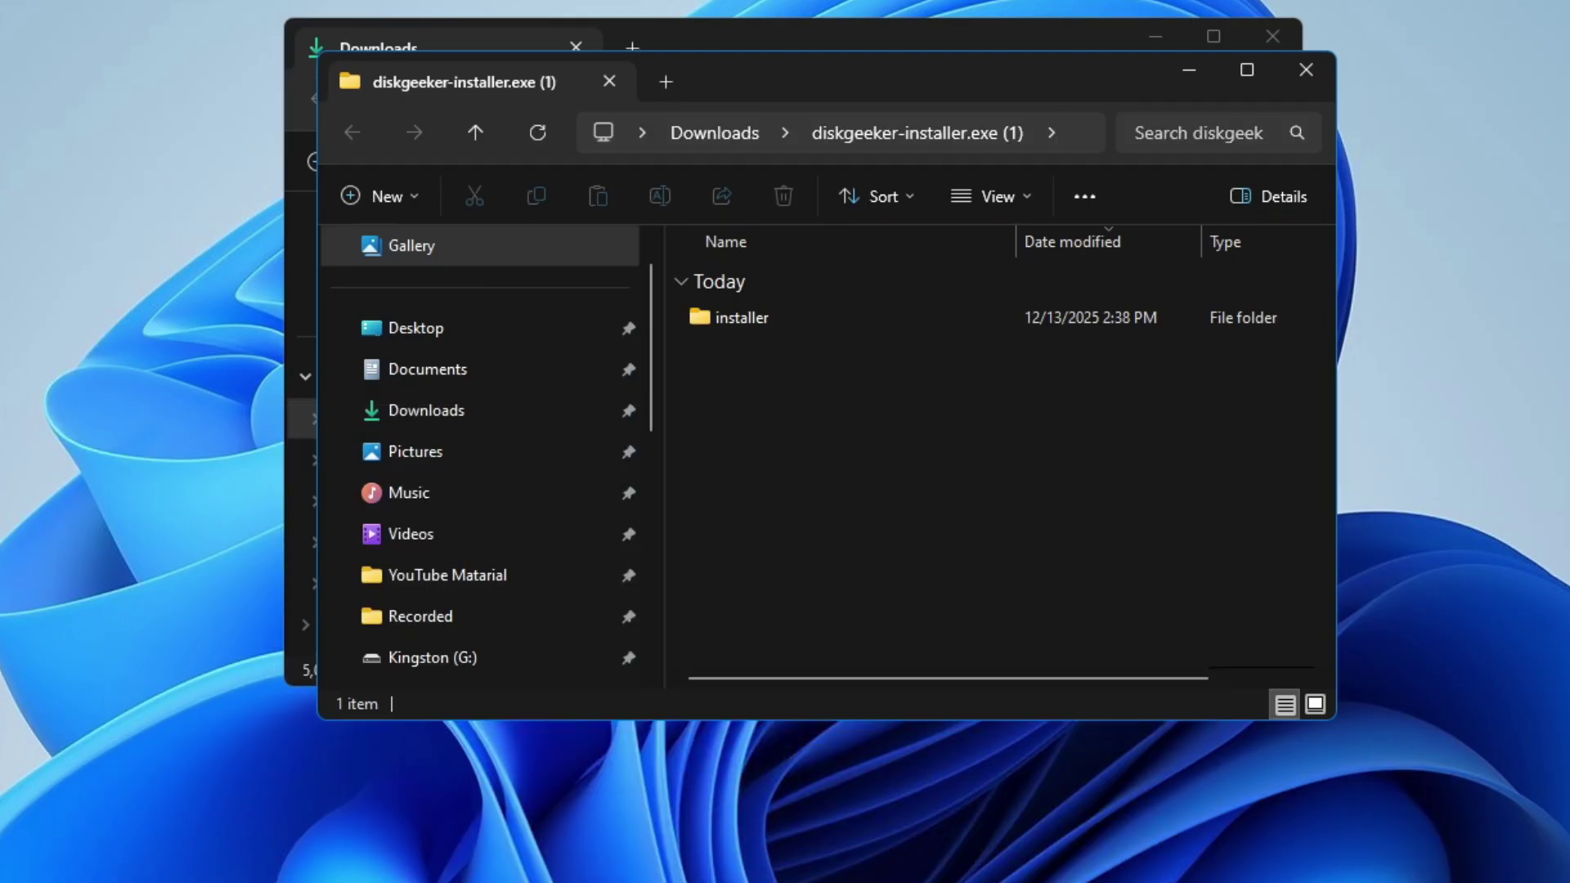
- Open the extracted installer folder and launch the diskgeeker-installer application
click(1160, 36)
double_click(751, 316)
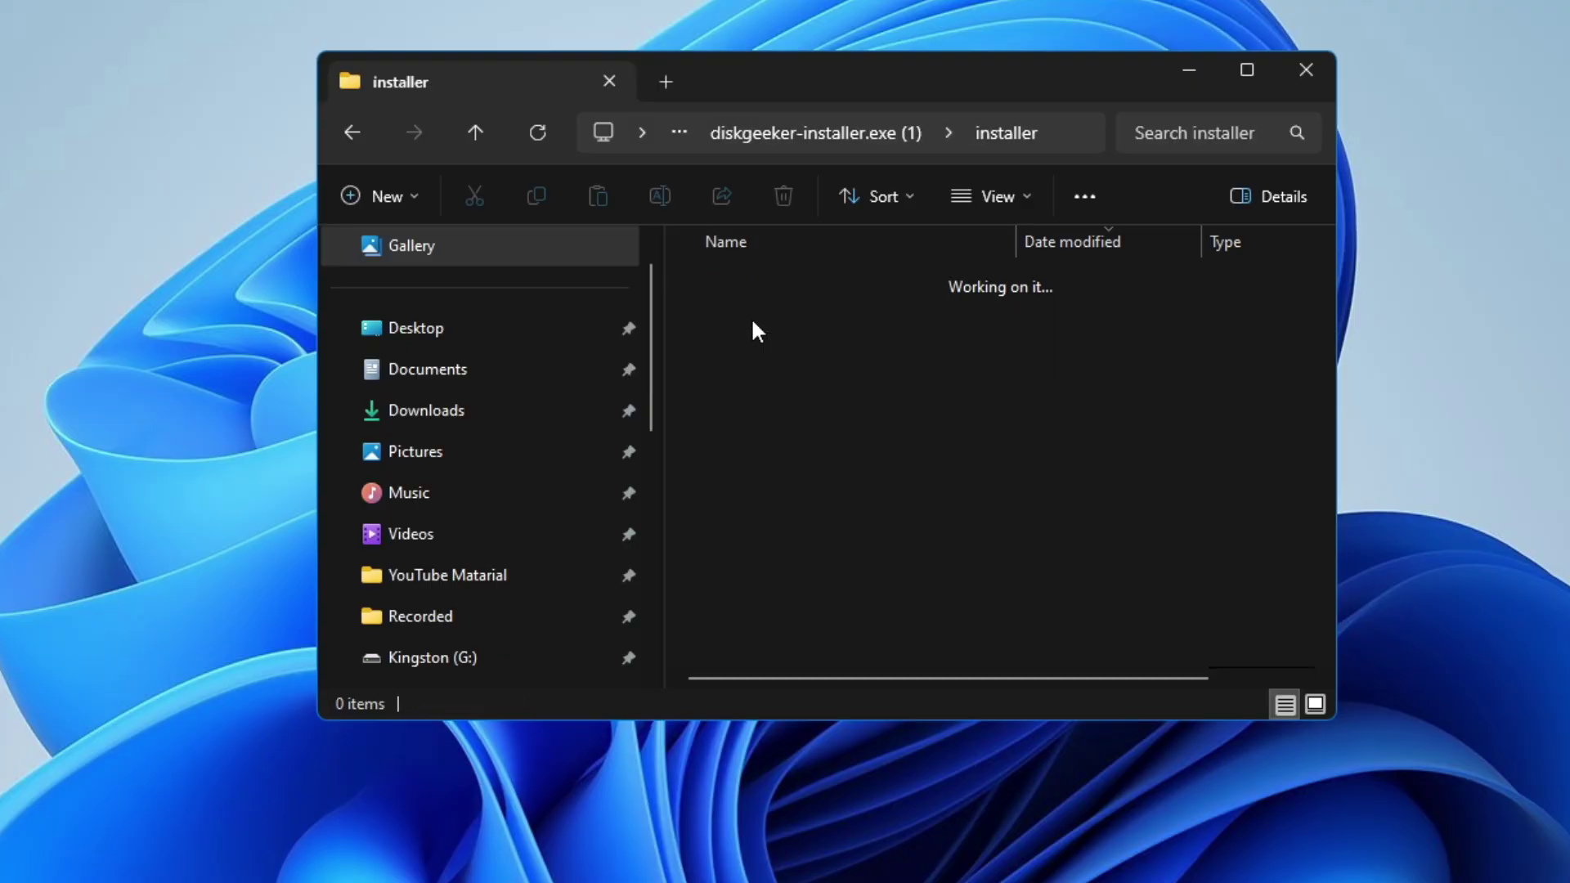
drag(821, 87, 744, 75)
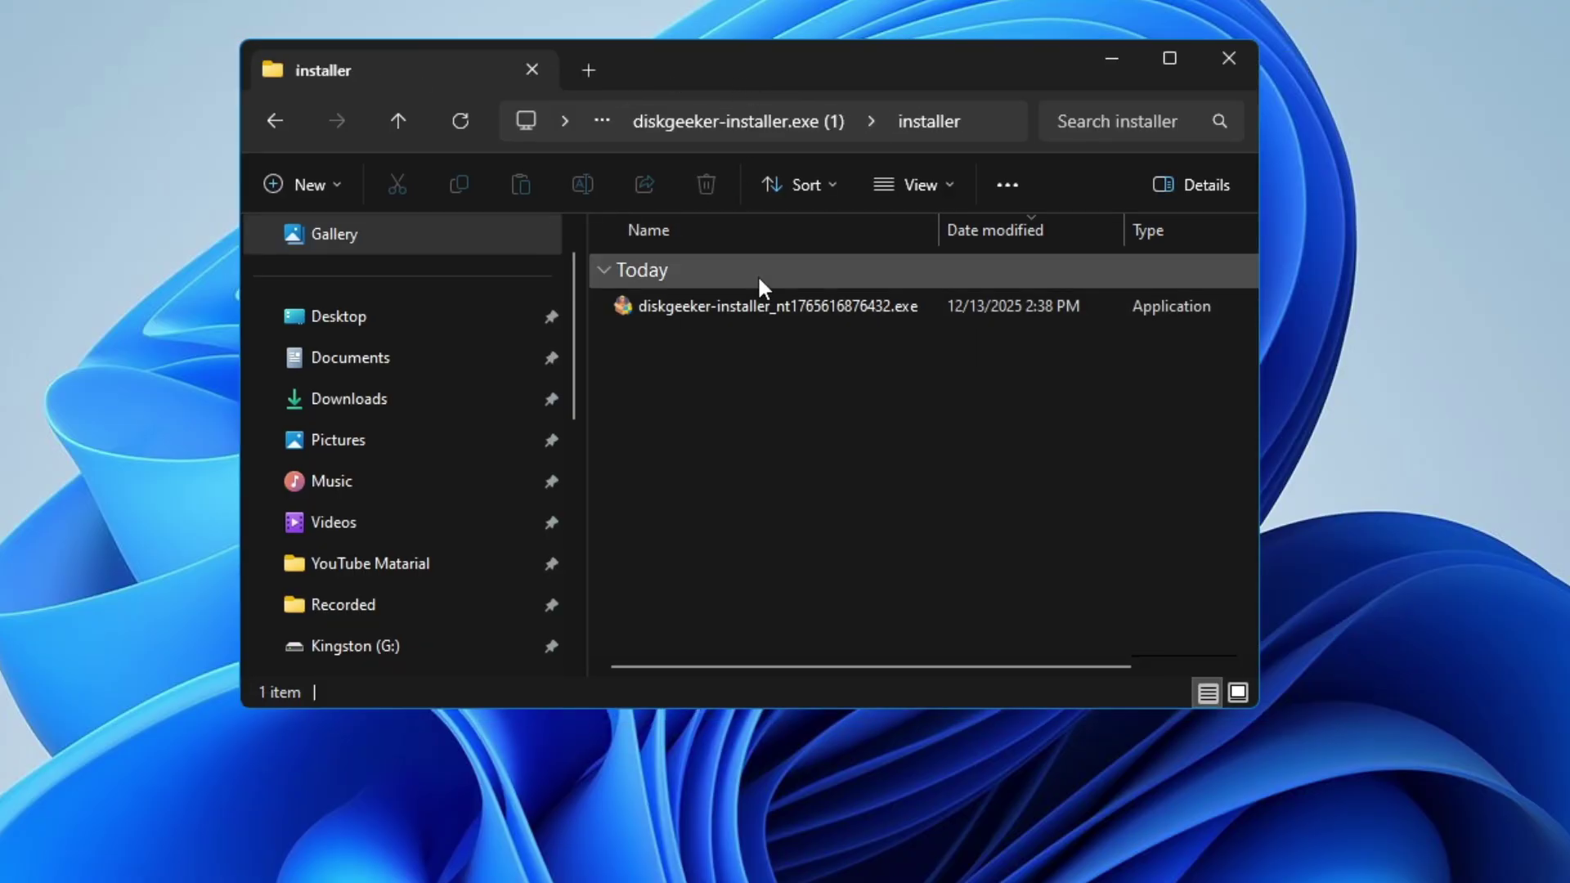
click(750, 310)
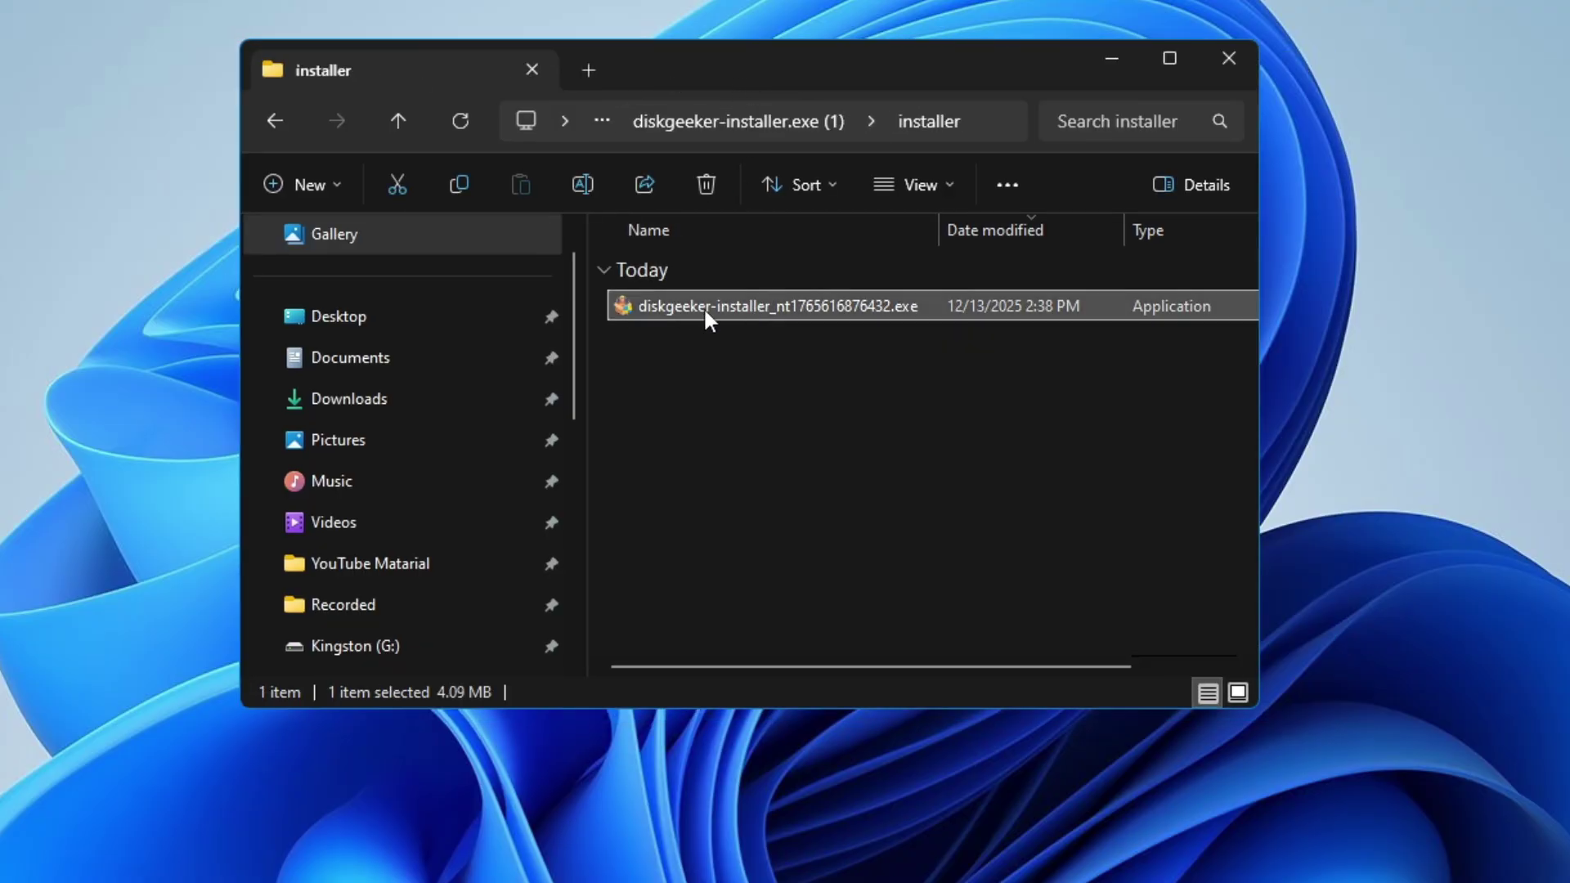
right_click(705, 313)
click(767, 330)
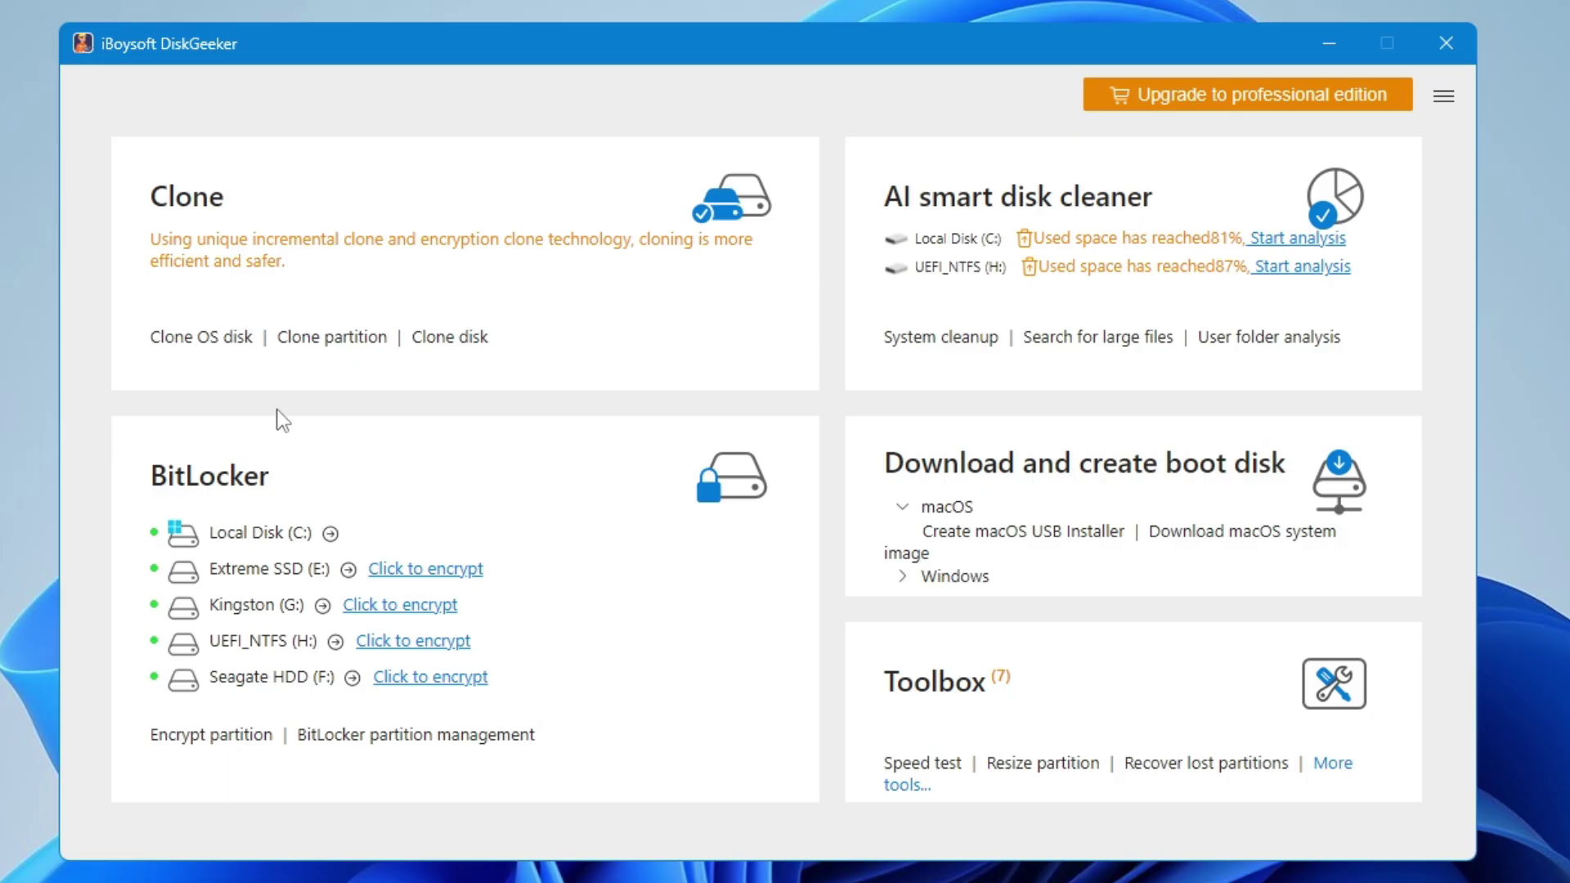
- From the Home dashboard, expand the macOS boot disk options and choose Create macOS USB Installer
click(243, 570)
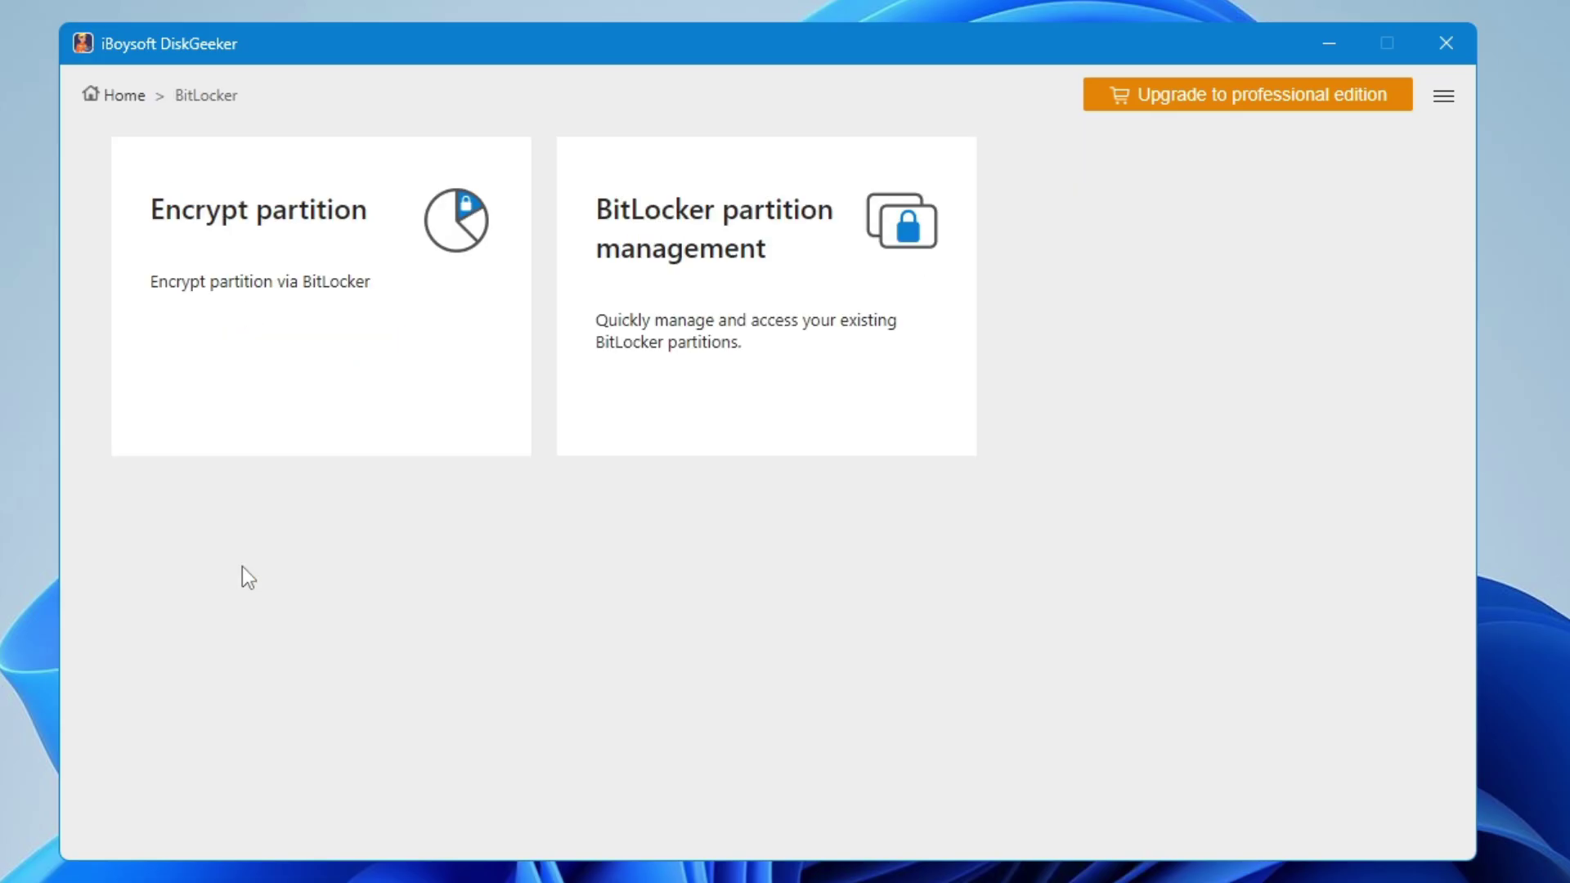
click(114, 98)
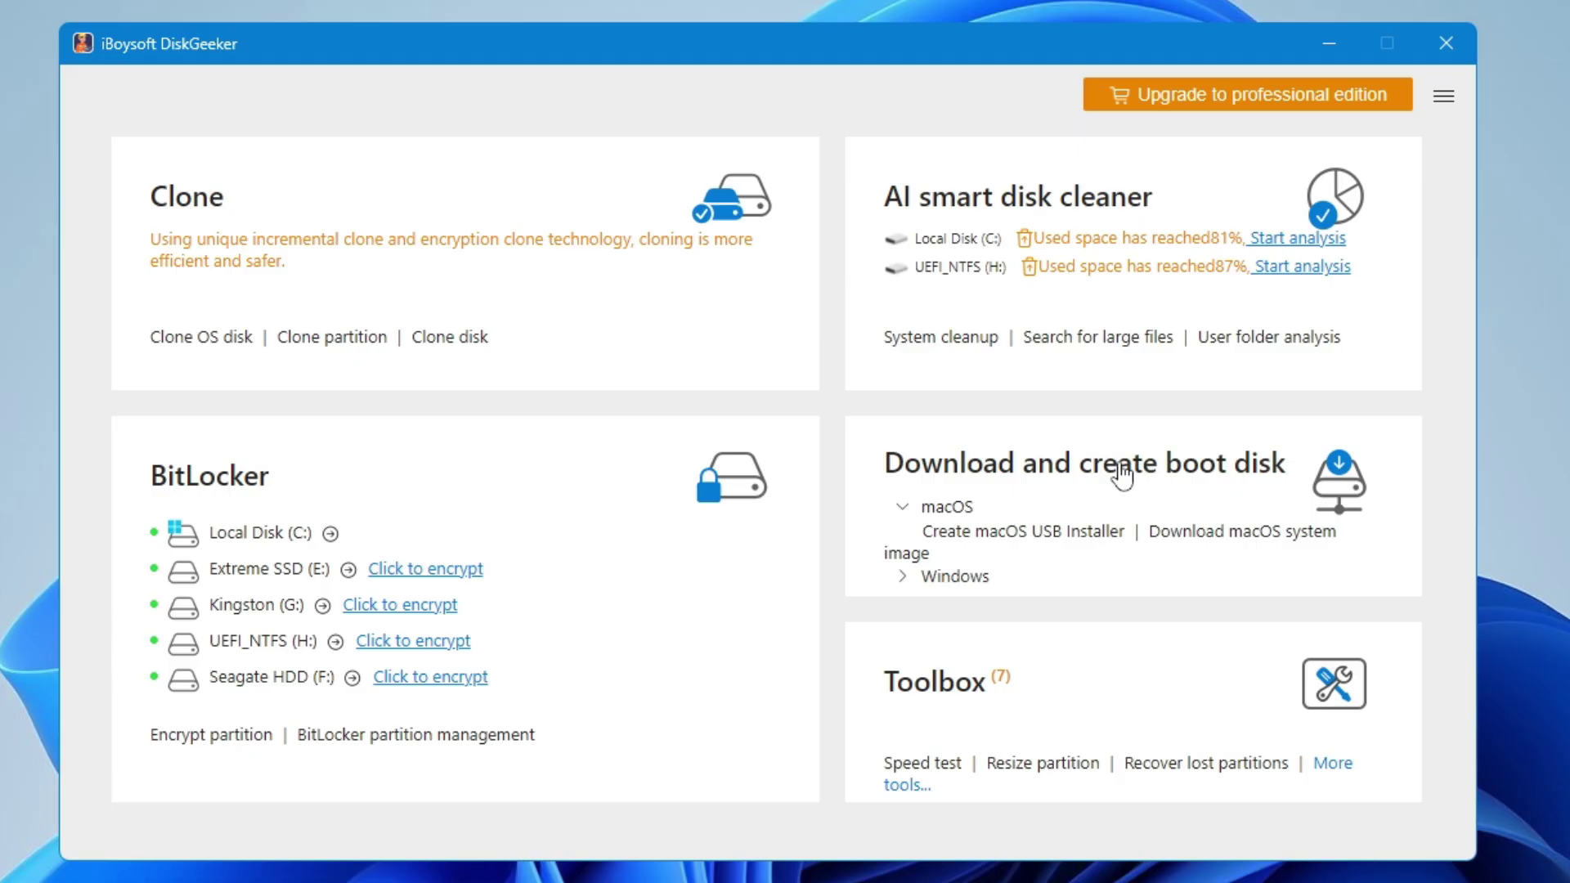
click(923, 577)
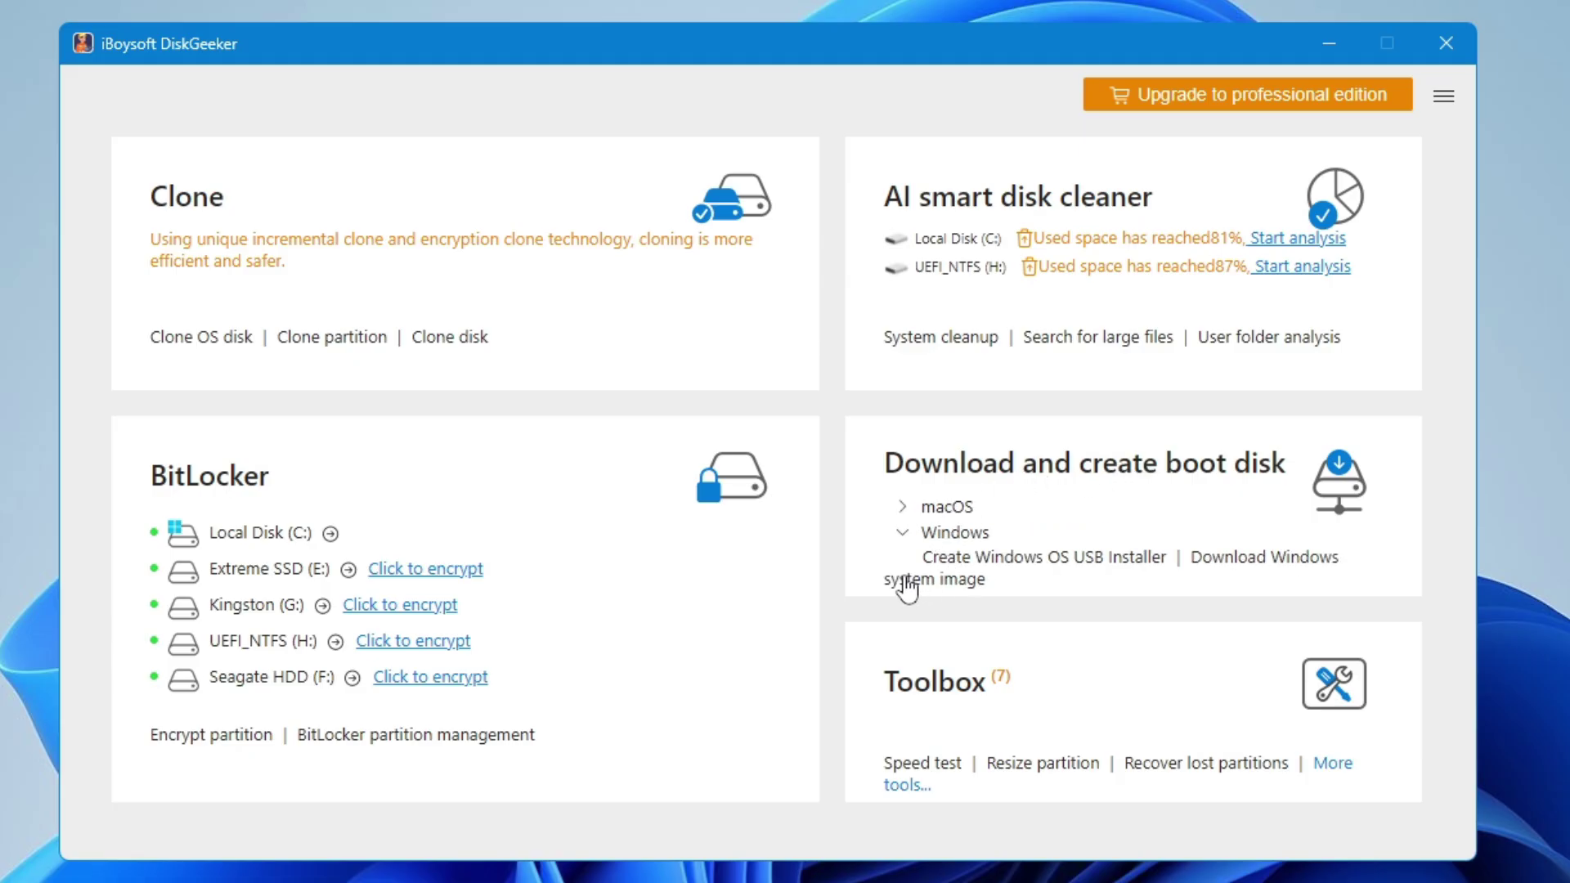
click(906, 507)
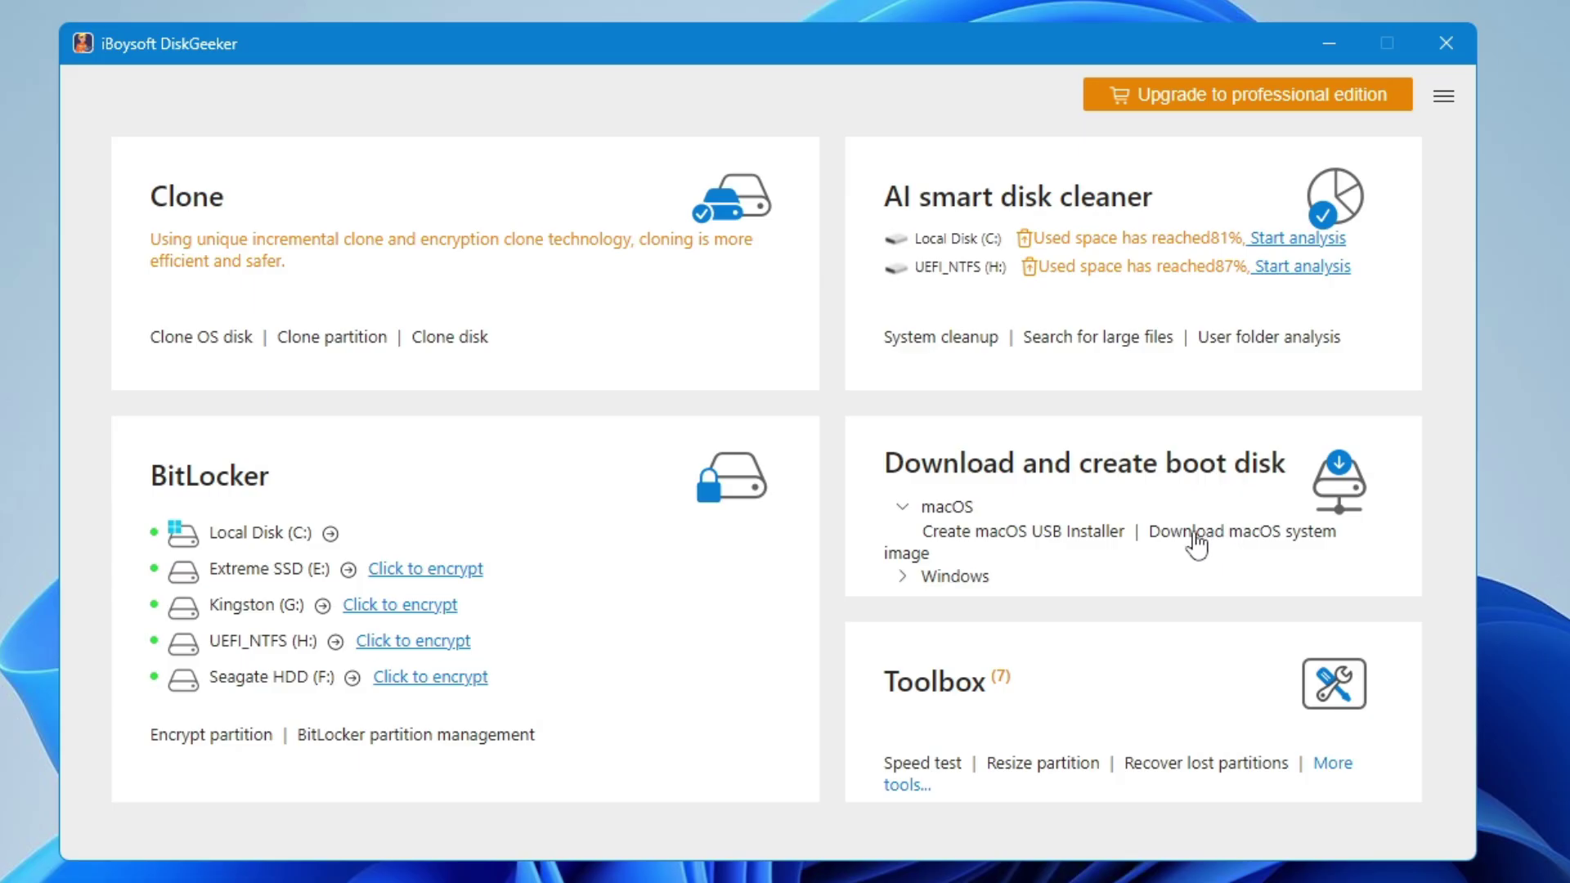
click(1039, 538)
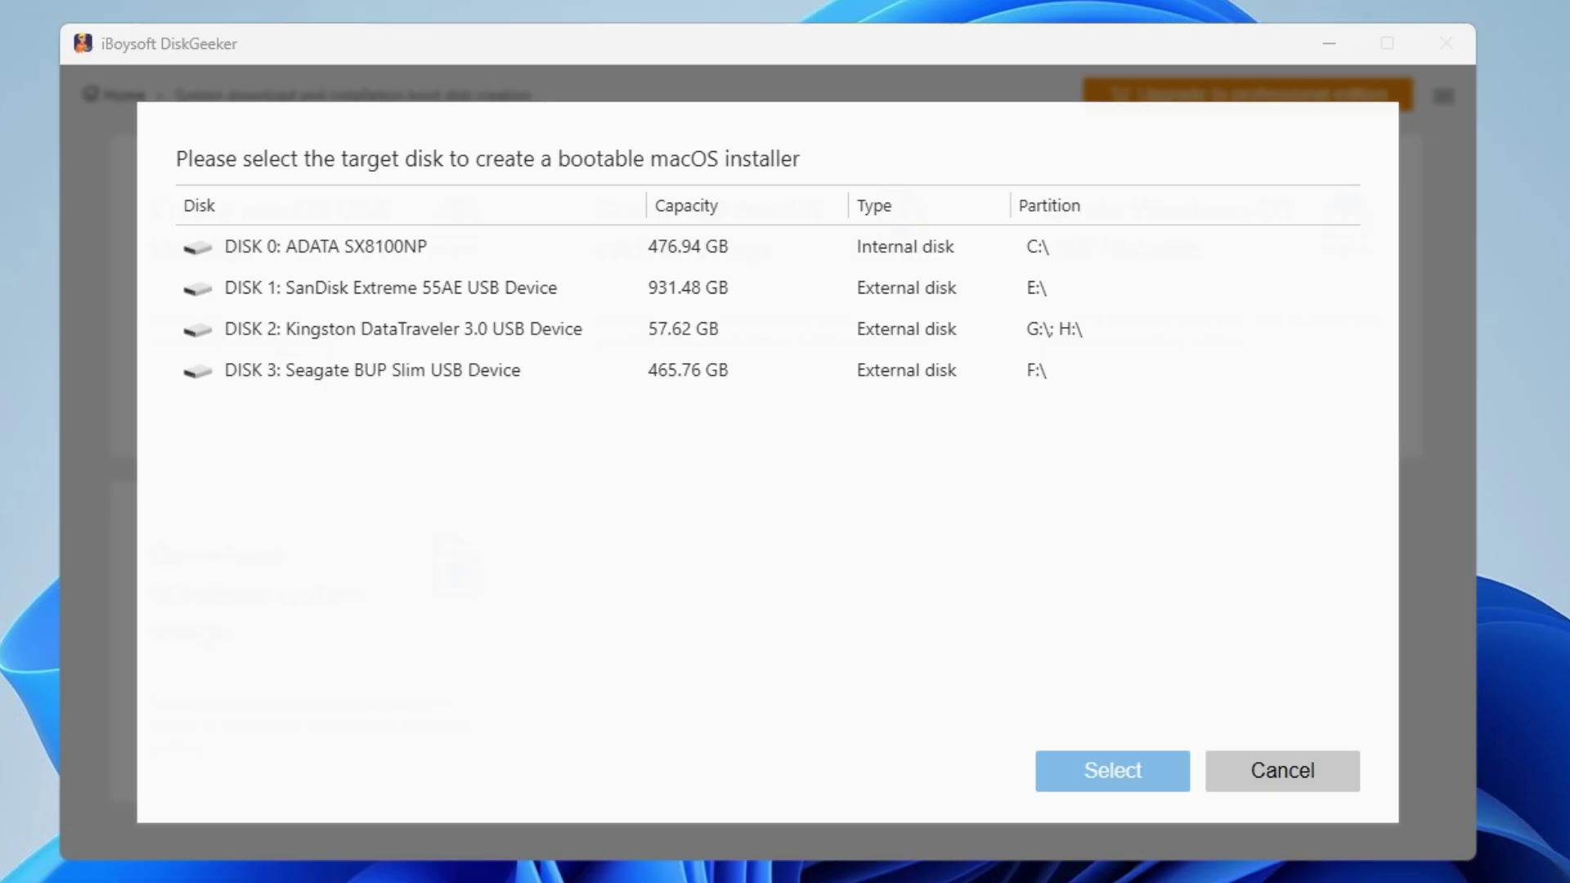
key(alt+Tab)
scroll(397, 628, down, 3)
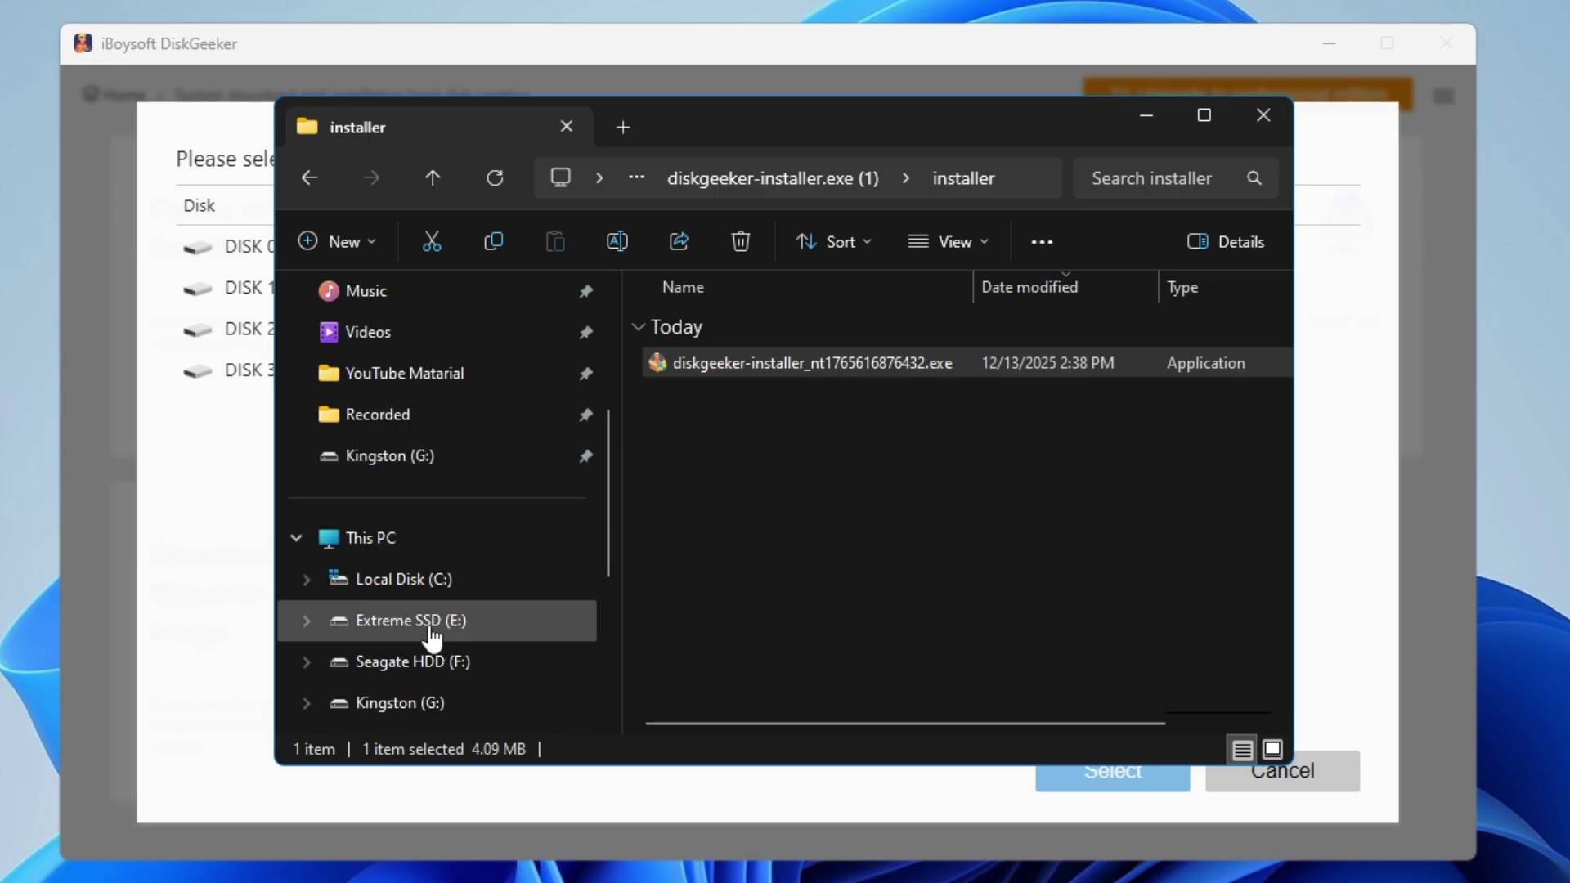
click(434, 532)
click(1062, 337)
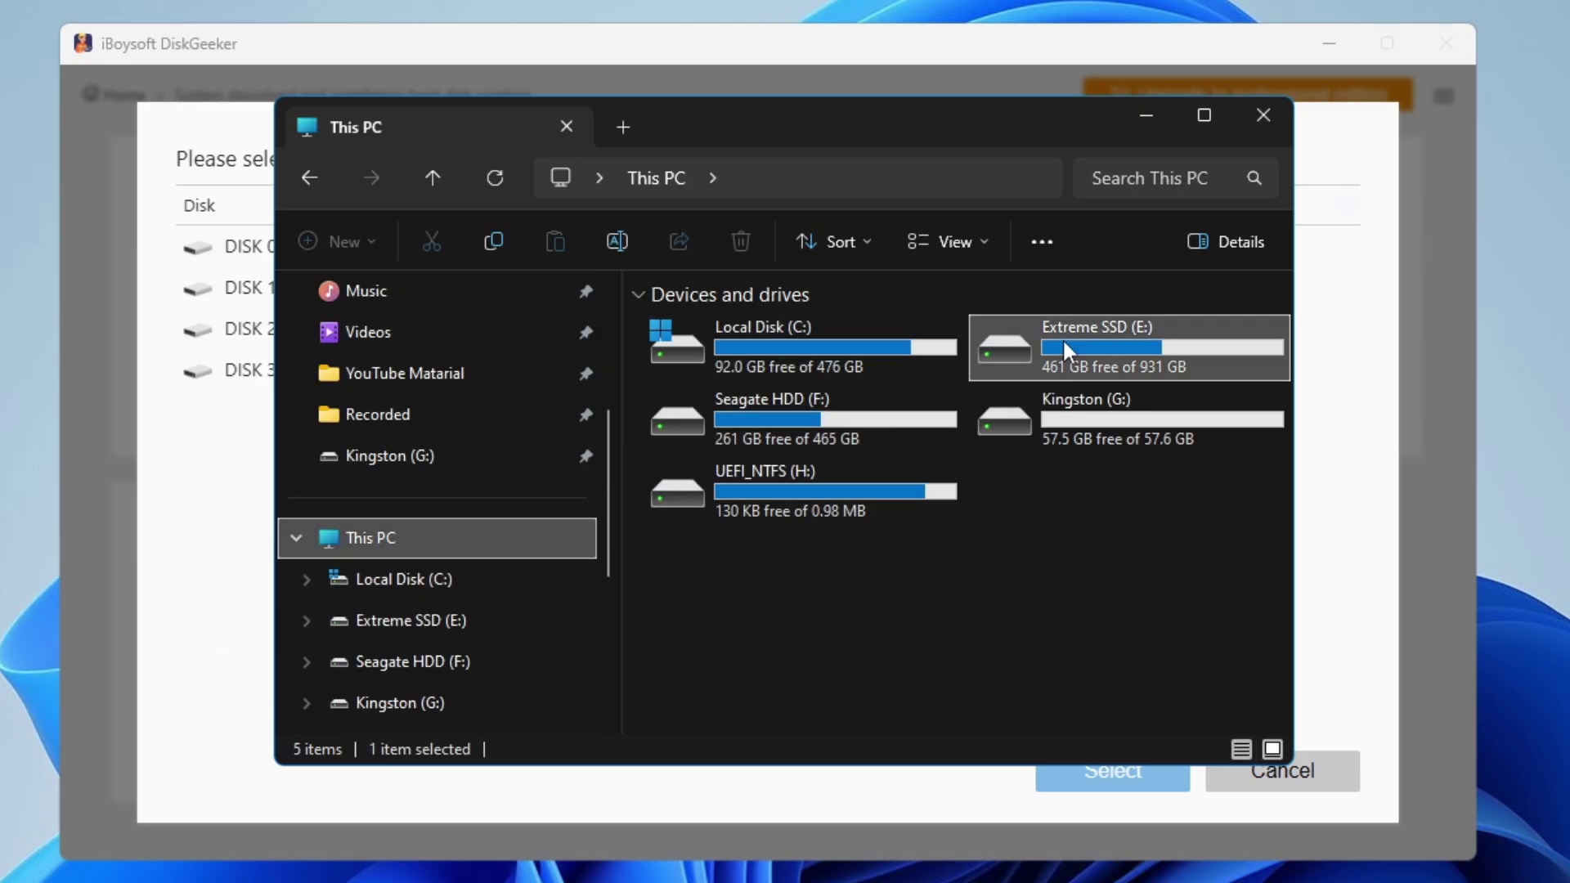
click(1086, 417)
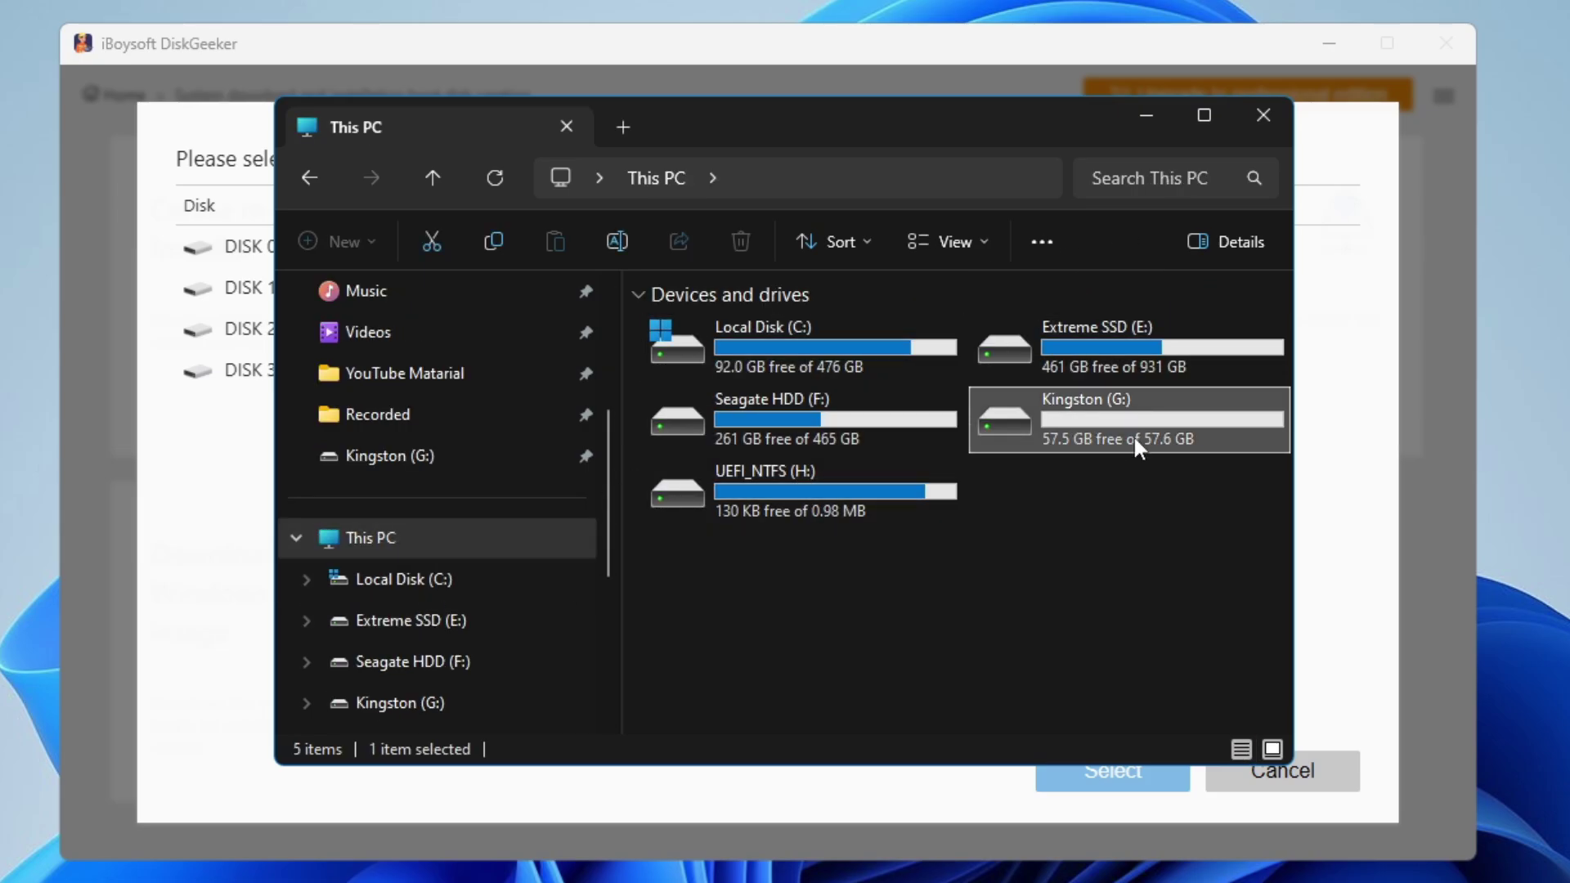
double_click(1118, 429)
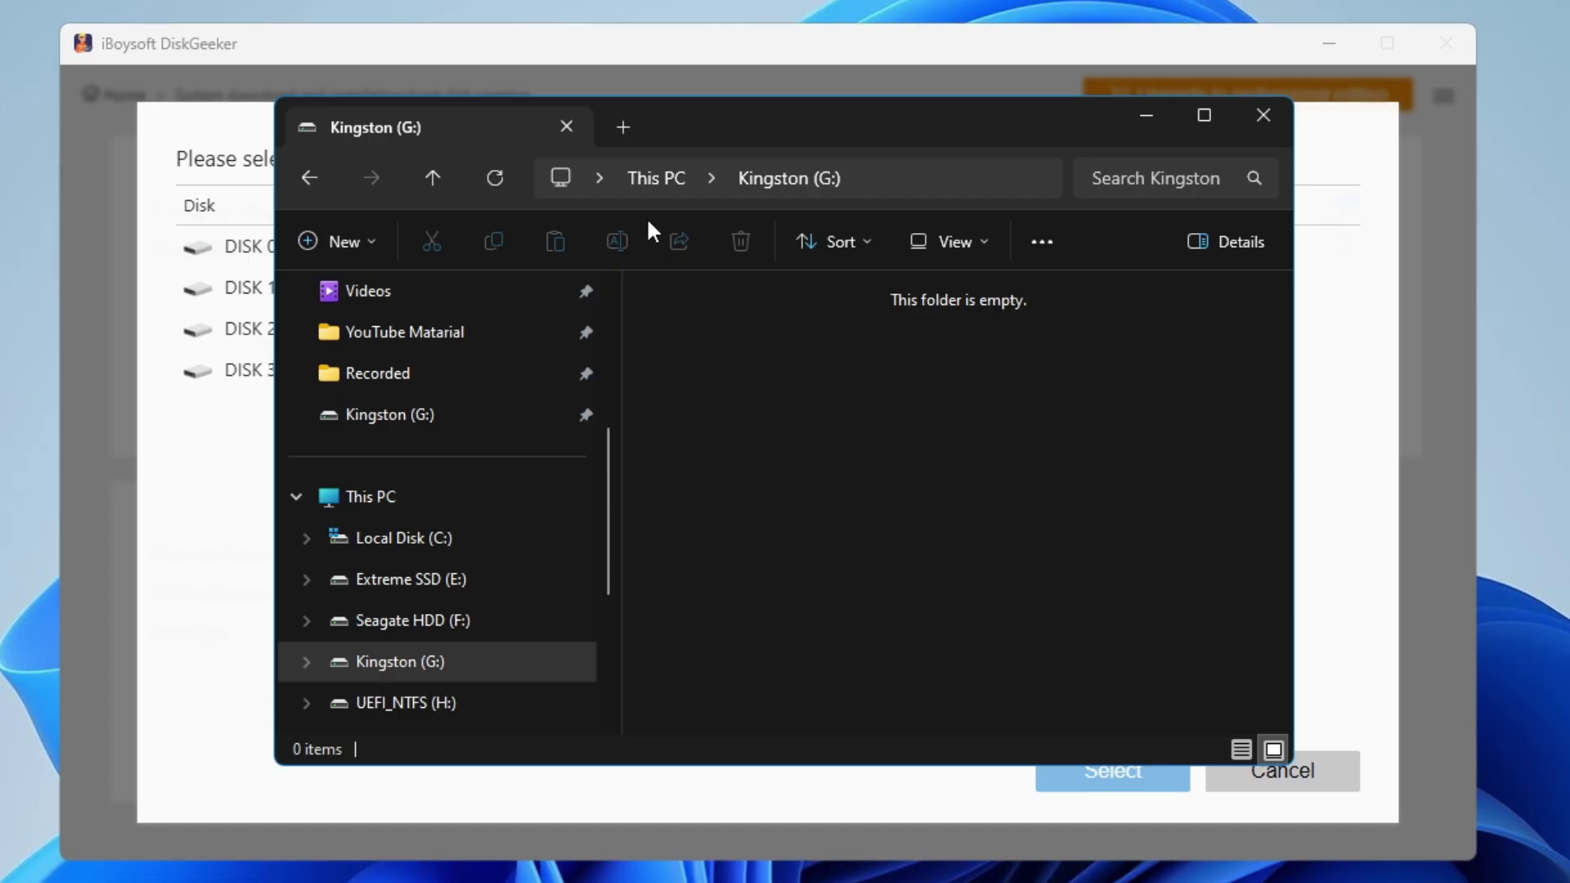
click(310, 179)
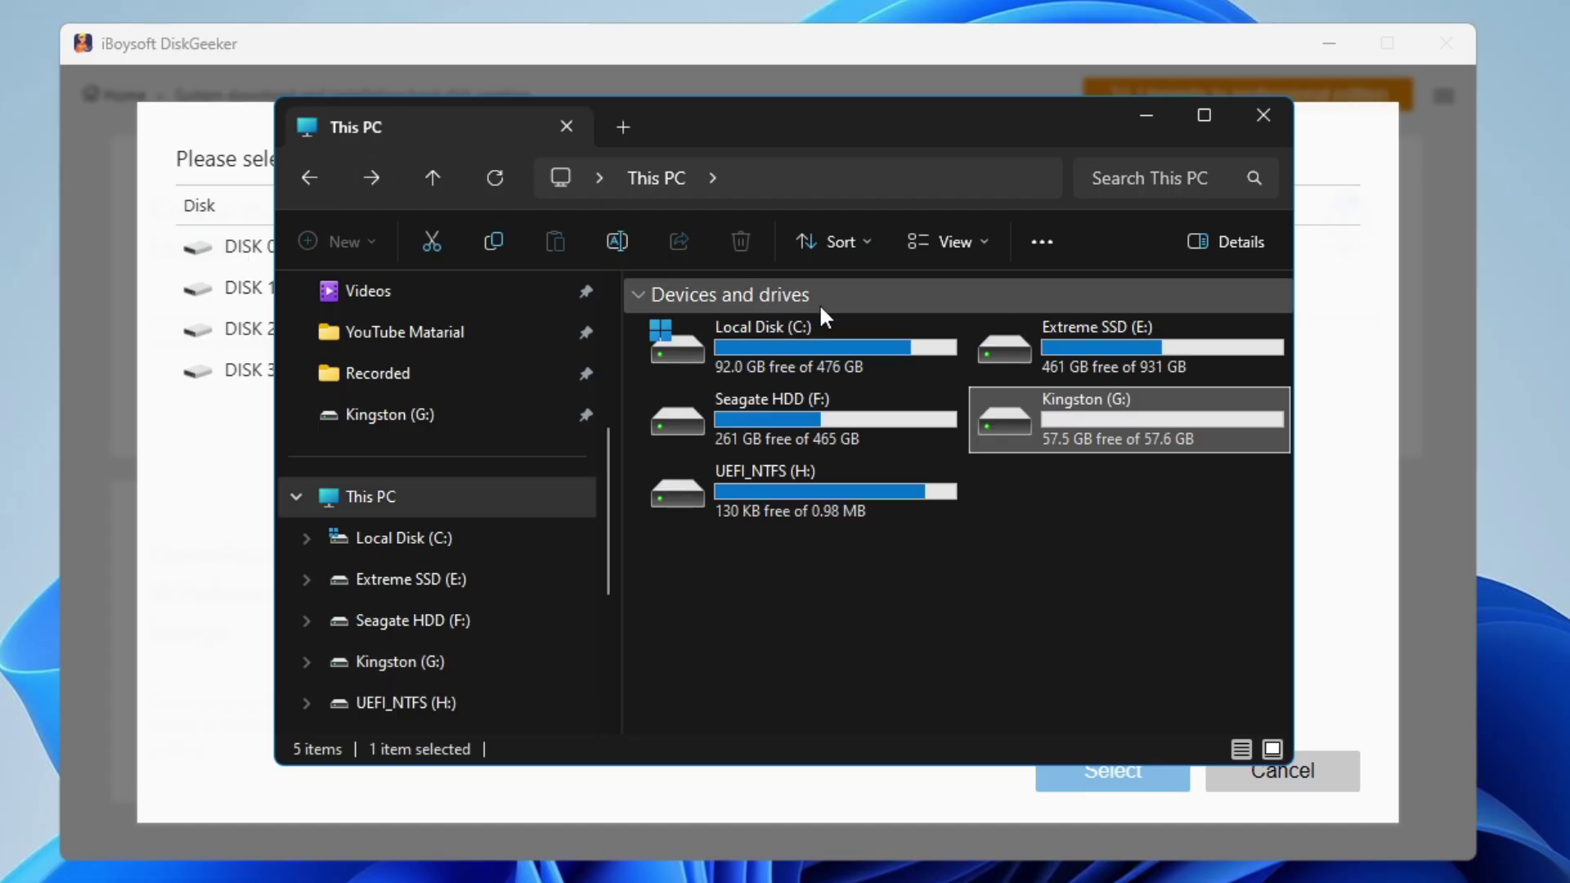
click(1148, 114)
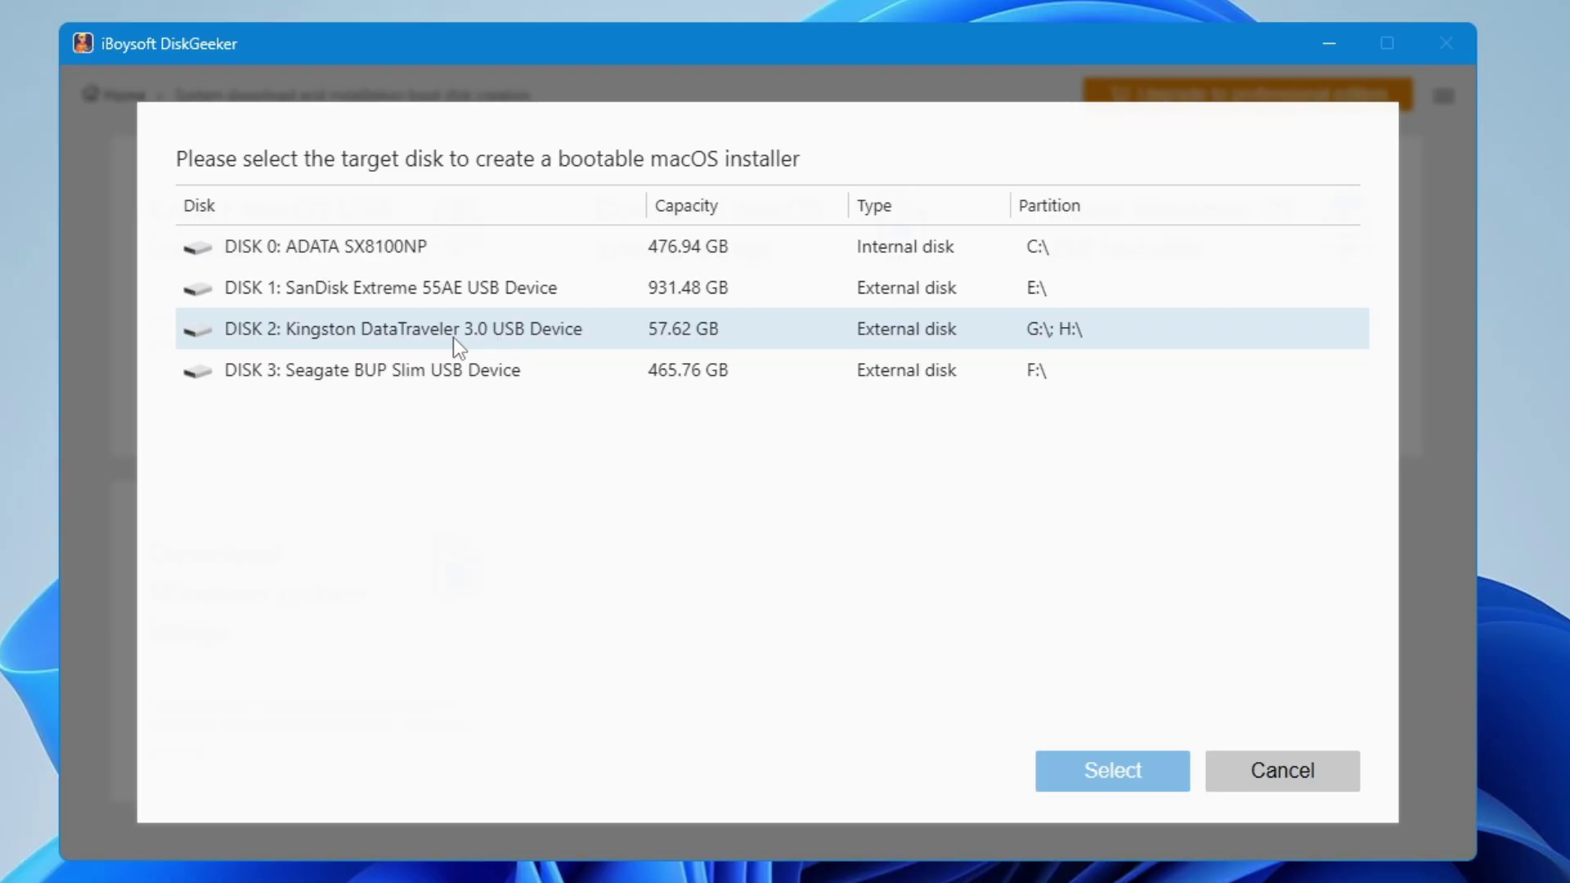
- Target DISK 2: Kingston DataTraveler 3.0 and tick macOS 26 Tahoe in the image list
click(790, 329)
click(1107, 786)
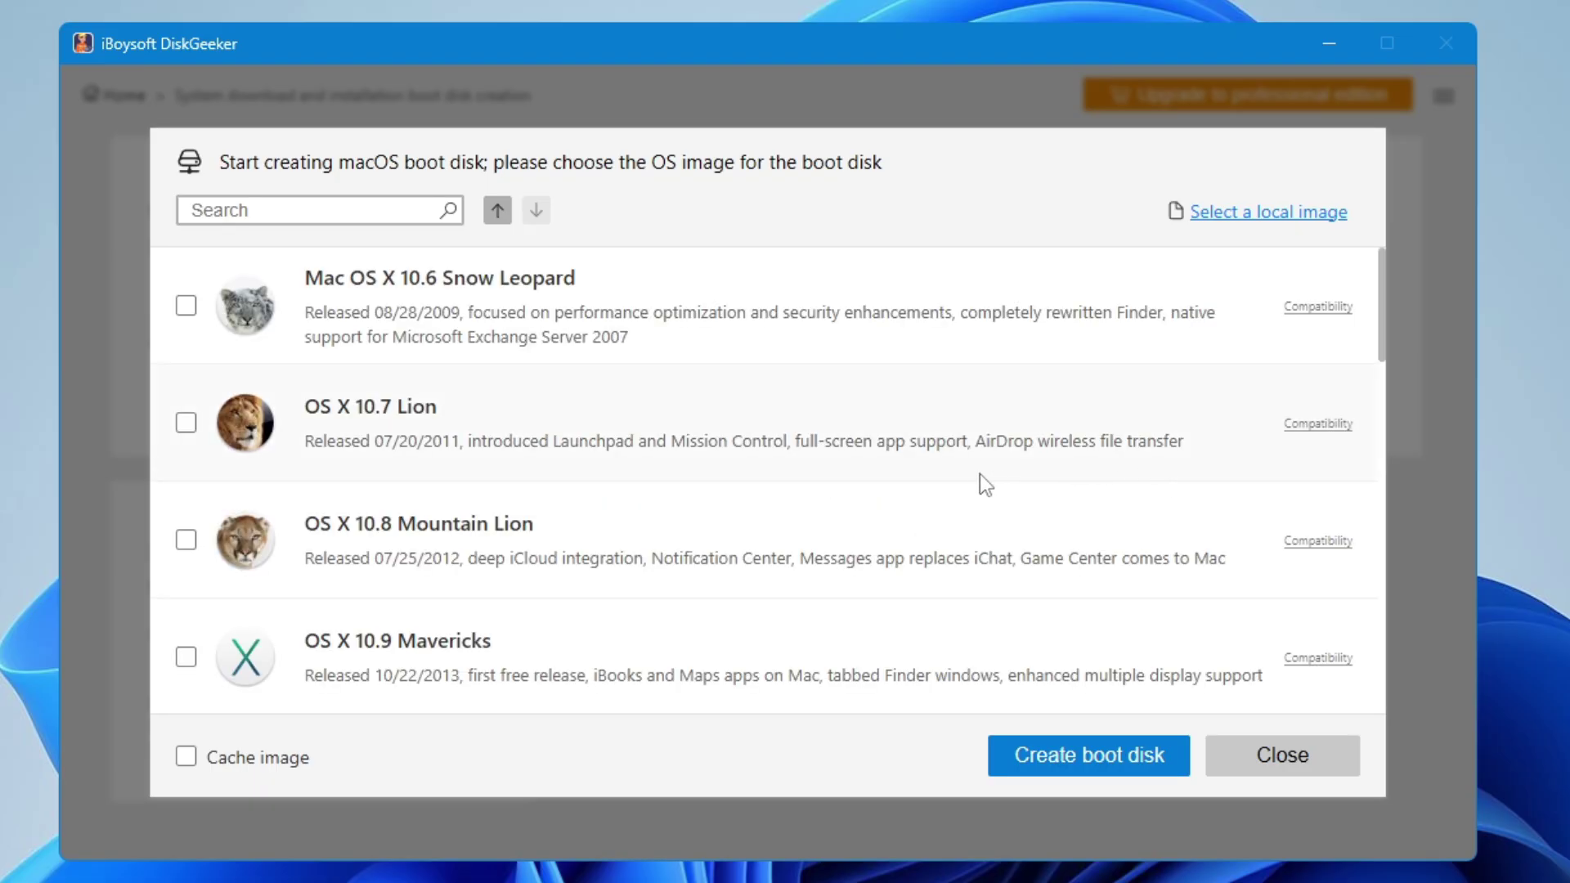
scroll(953, 486, down, 5)
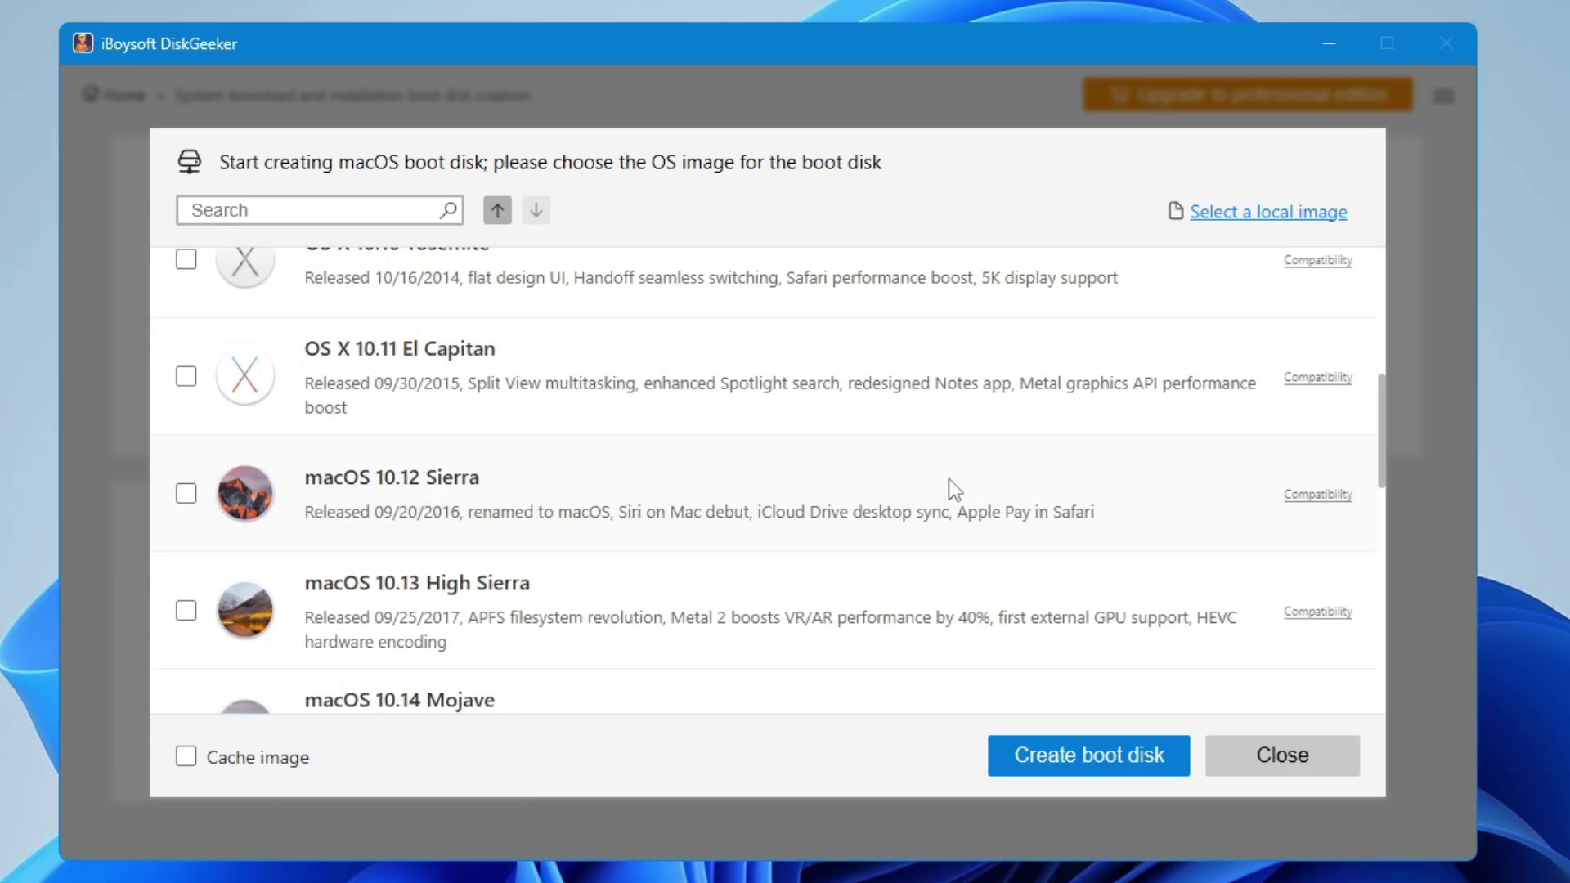
scroll(949, 489, down, 3)
scroll(947, 477, down, 3)
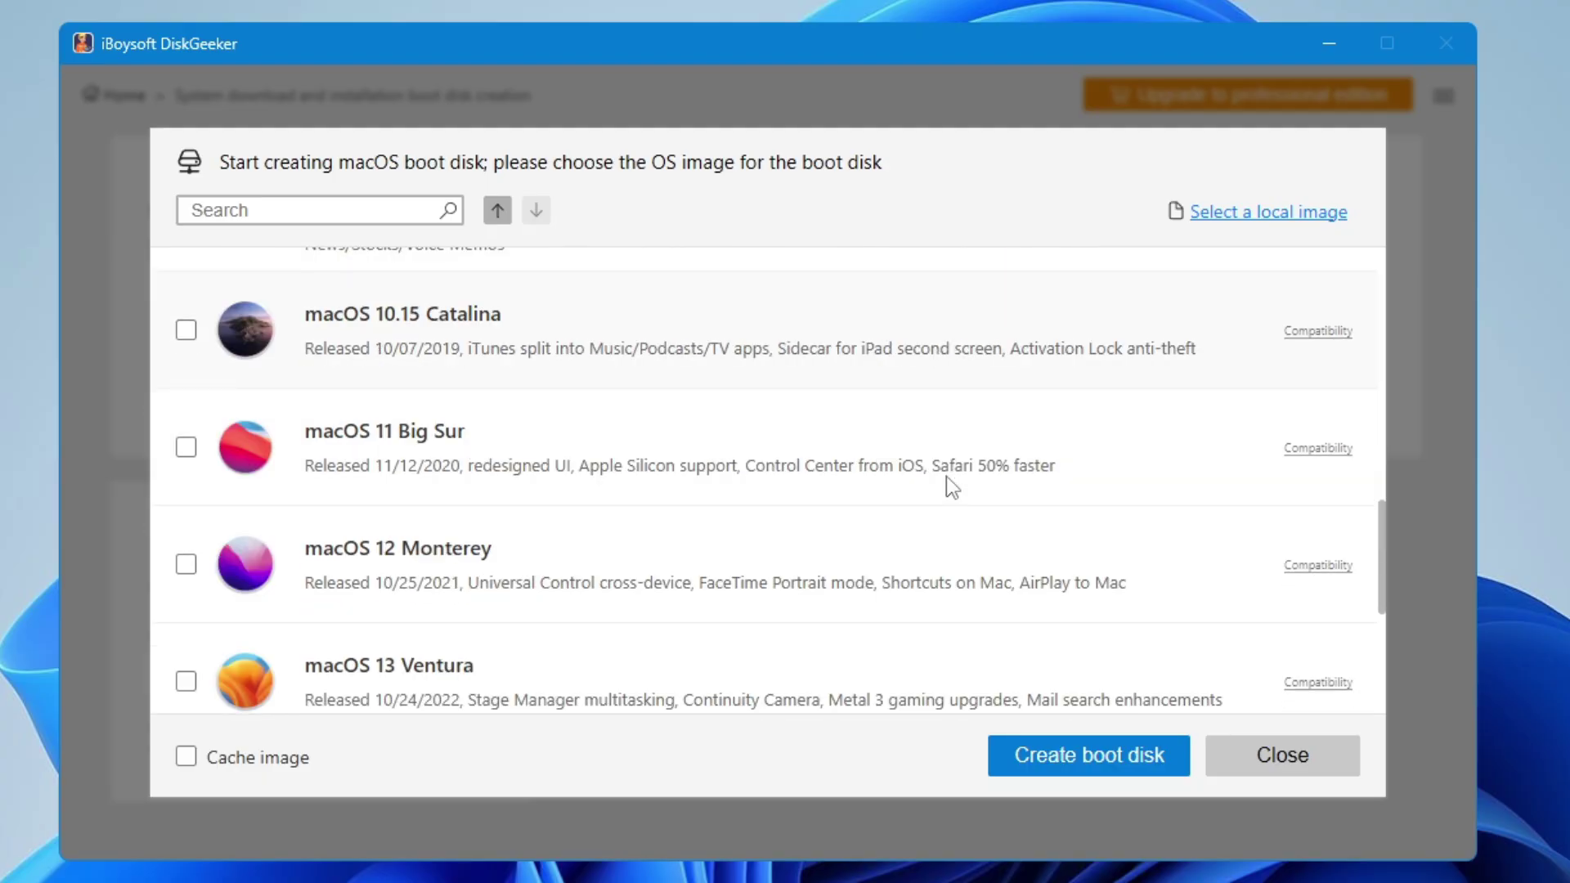
scroll(944, 482, down, 2)
scroll(784, 440, down, 2)
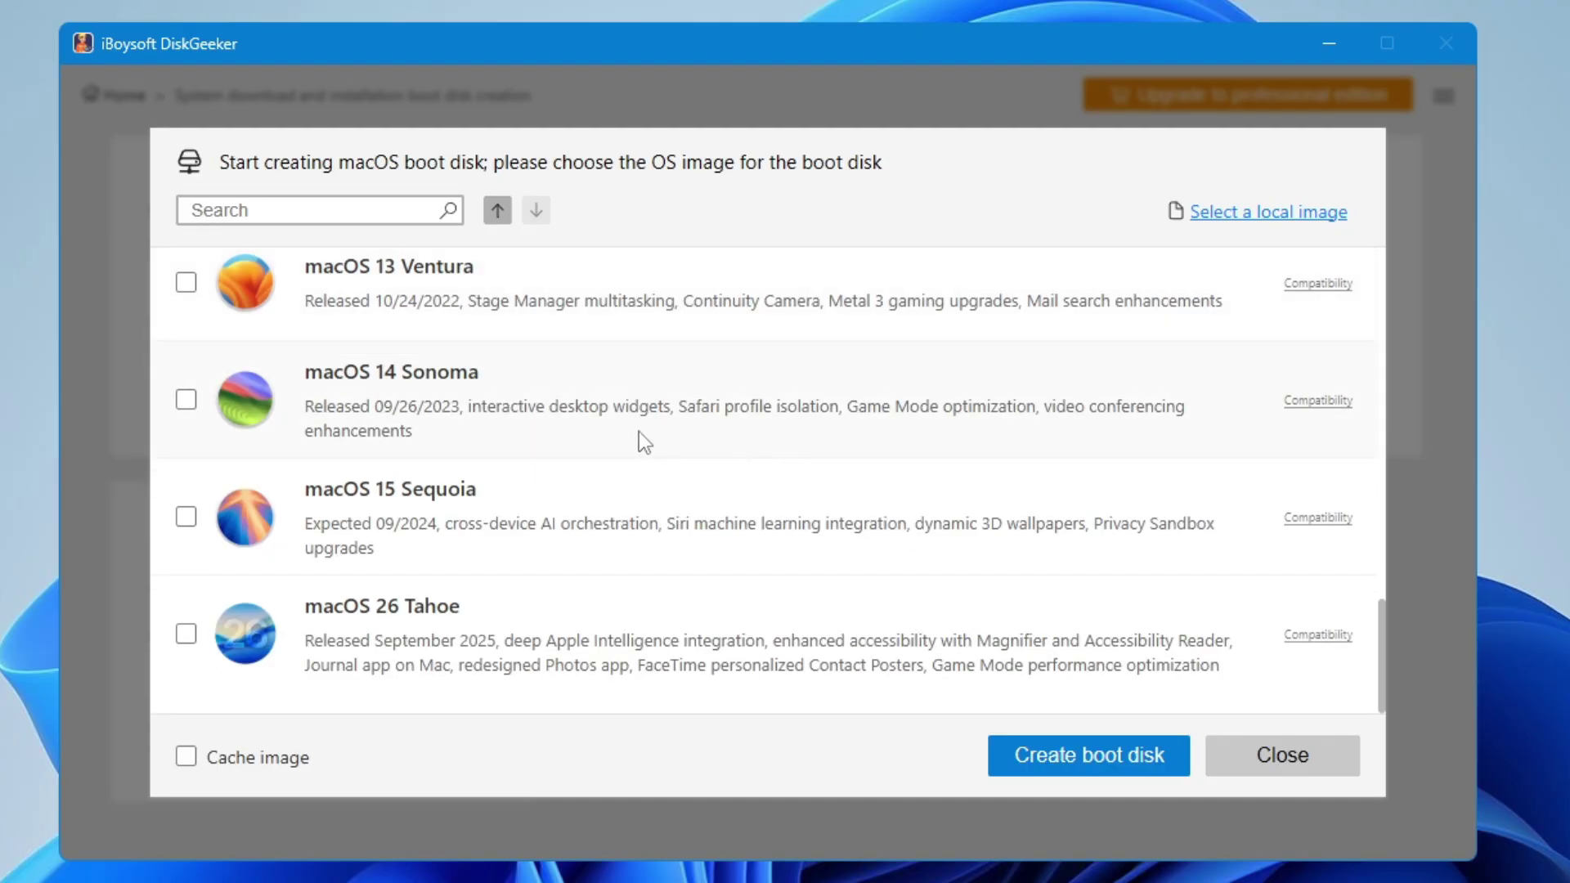
scroll(638, 438, up, 5)
scroll(617, 439, down, 5)
scroll(442, 417, up, 3)
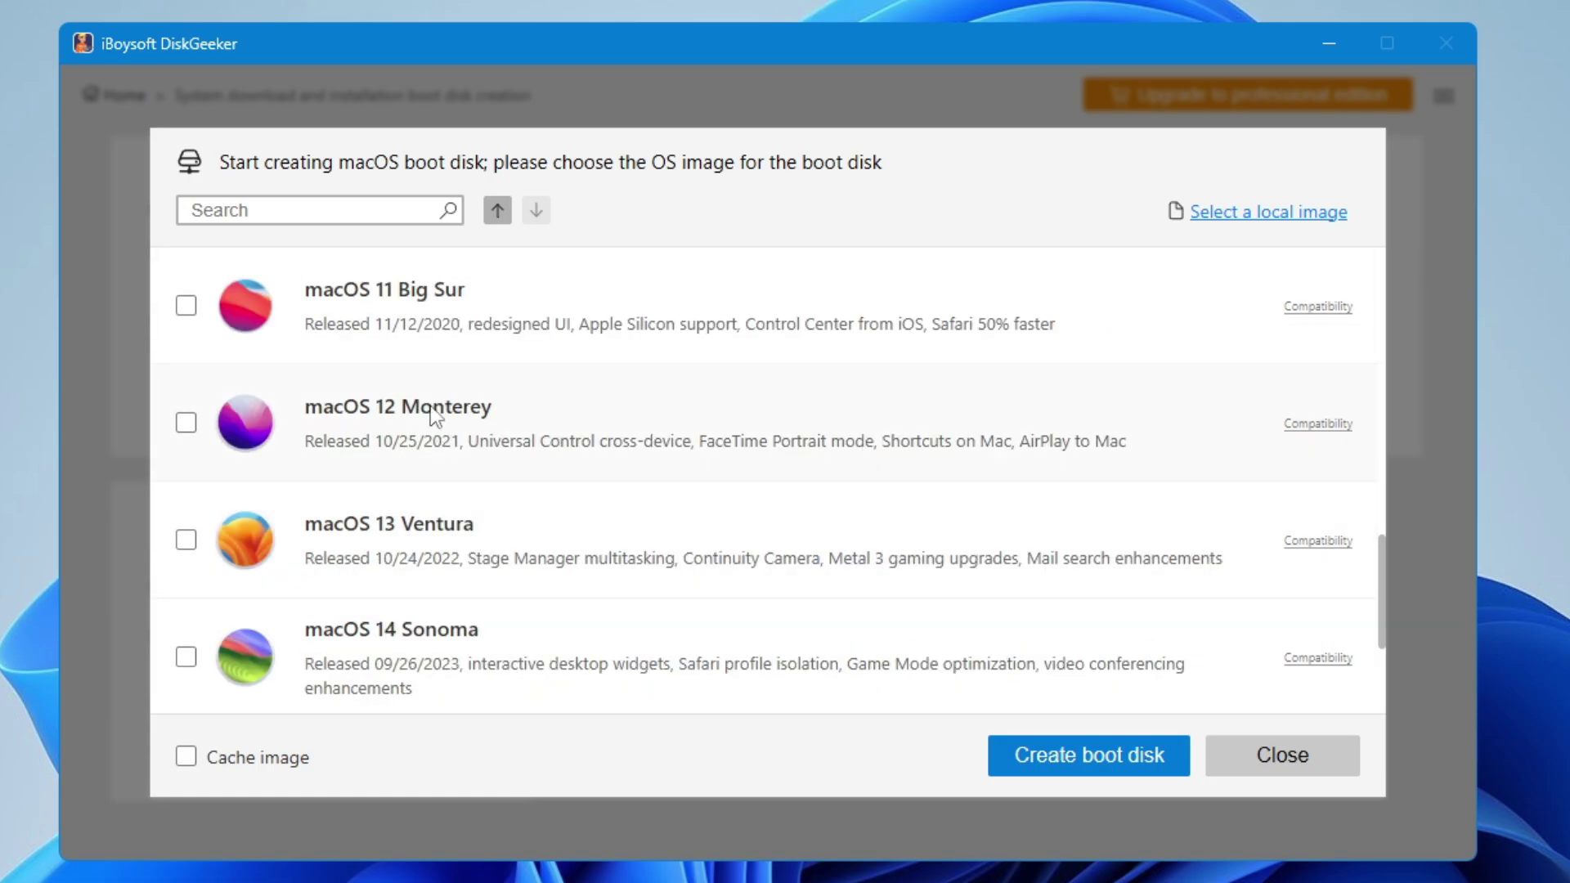
scroll(451, 491, down, 3)
click(186, 636)
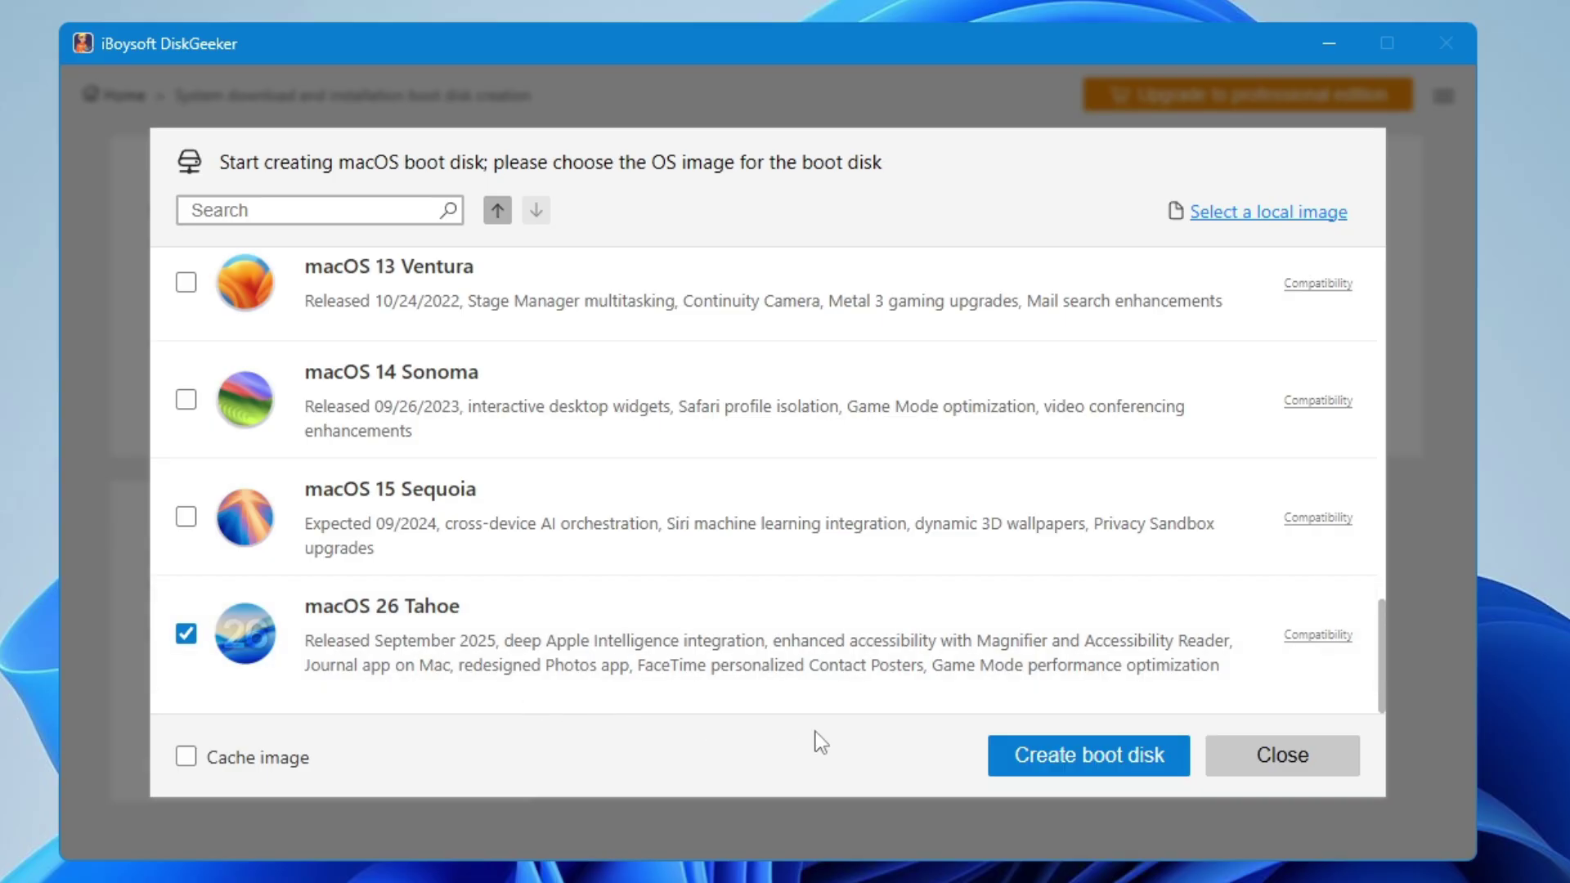
- Create the macOS 26 Tahoe boot disk, close the success message, and minimize DiskGeeker
click(1077, 768)
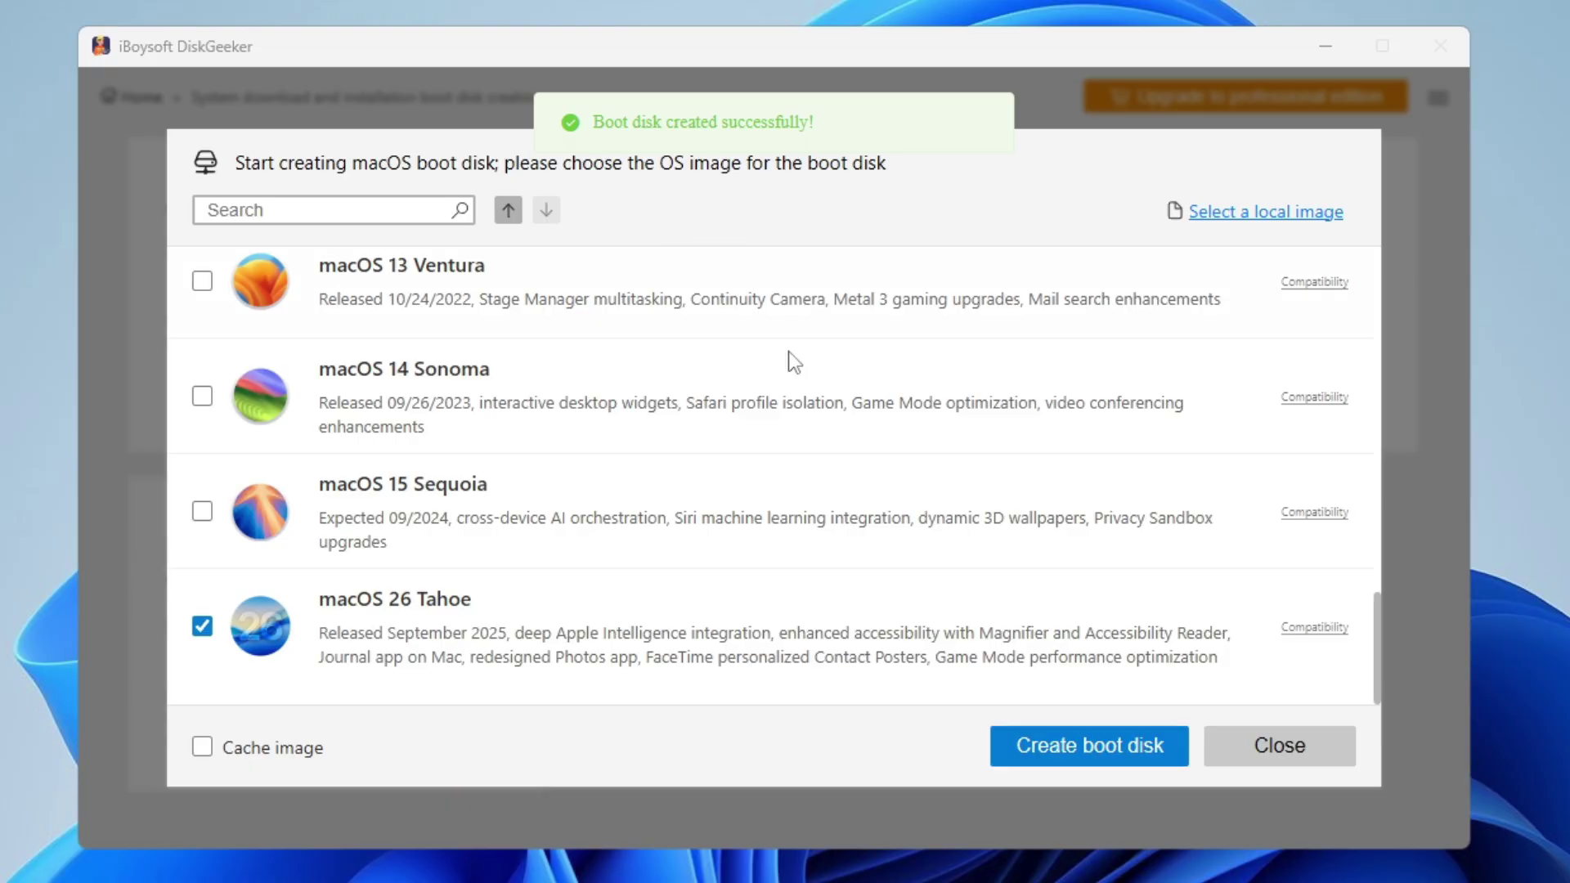
click(1267, 744)
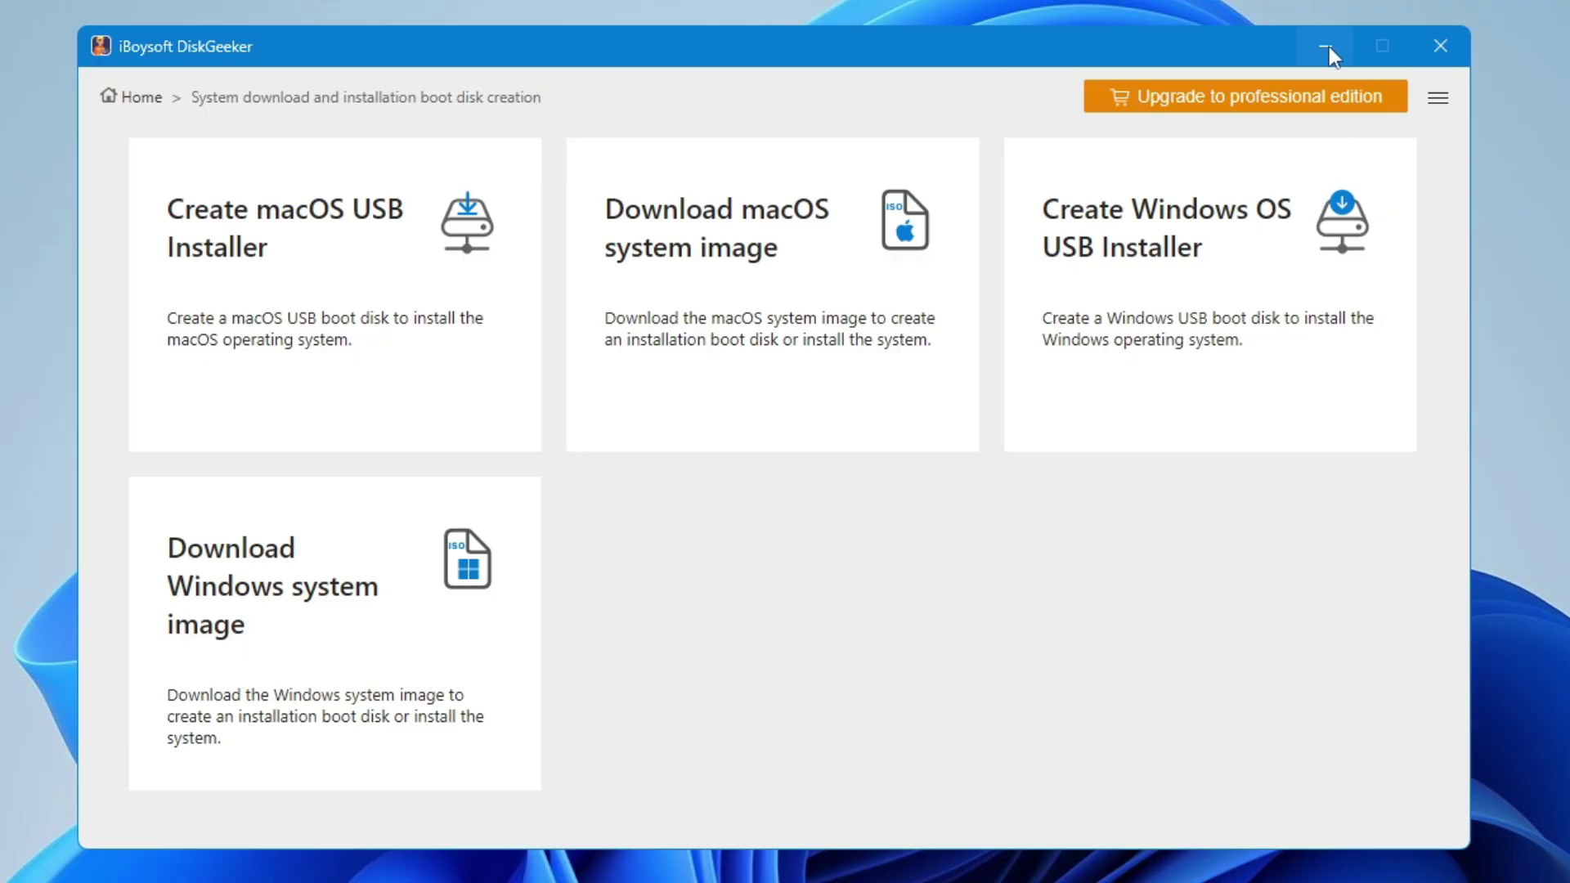
click(1326, 47)
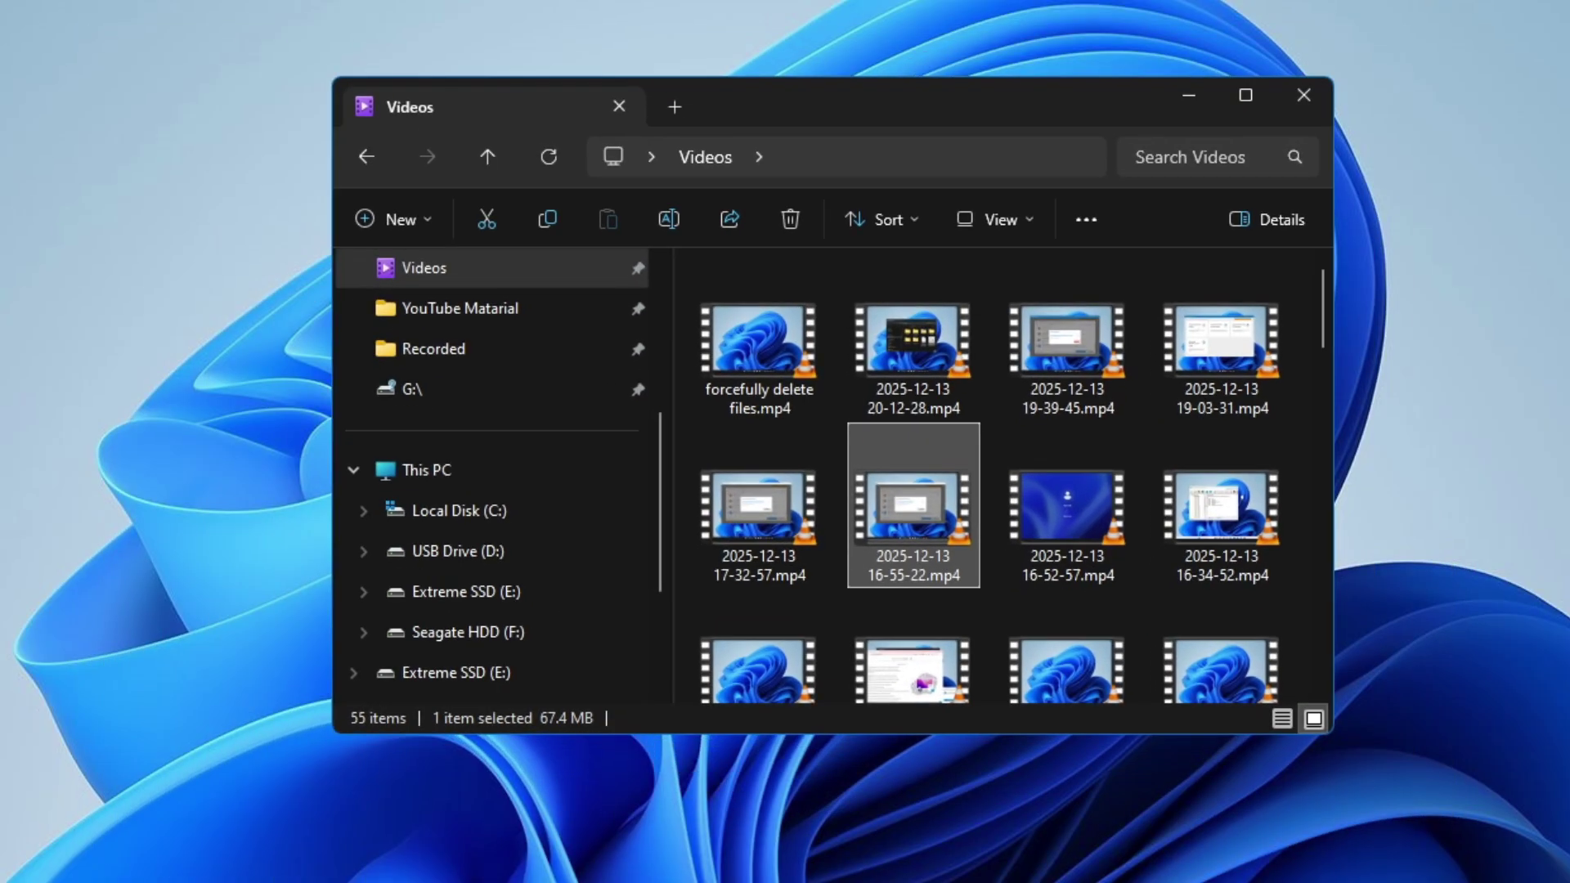